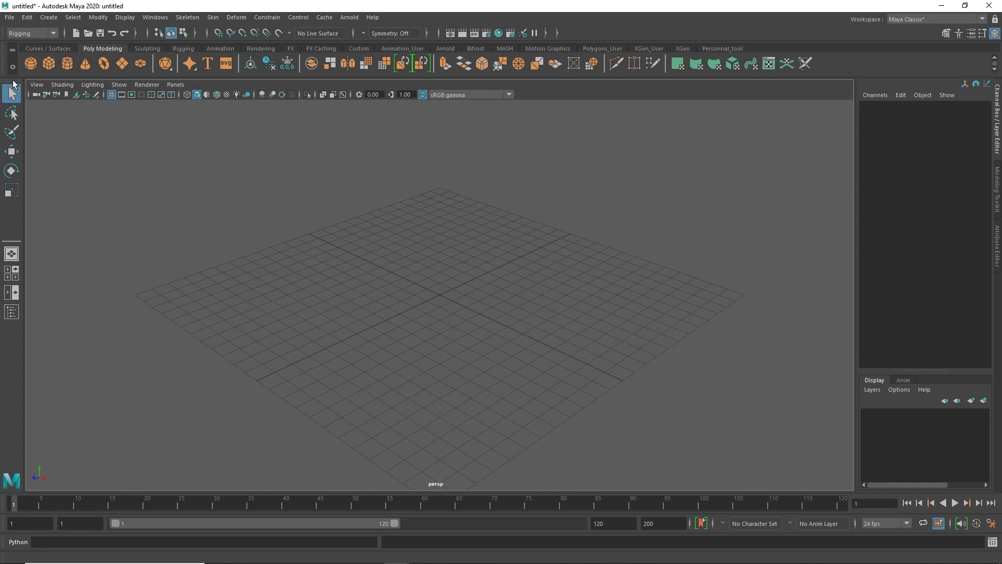
Step: Float the Tool Box and switch the main menu set from Rigging to Modeling
{"action": "mouse_move", "coordinate": [13, 83]}
{"action": "left_mouse_down"}
{"action": "mouse_move", "coordinate": [29, 137]}
{"action": "mouse_move", "coordinate": [3, 131]}
{"action": "left_mouse_up"}
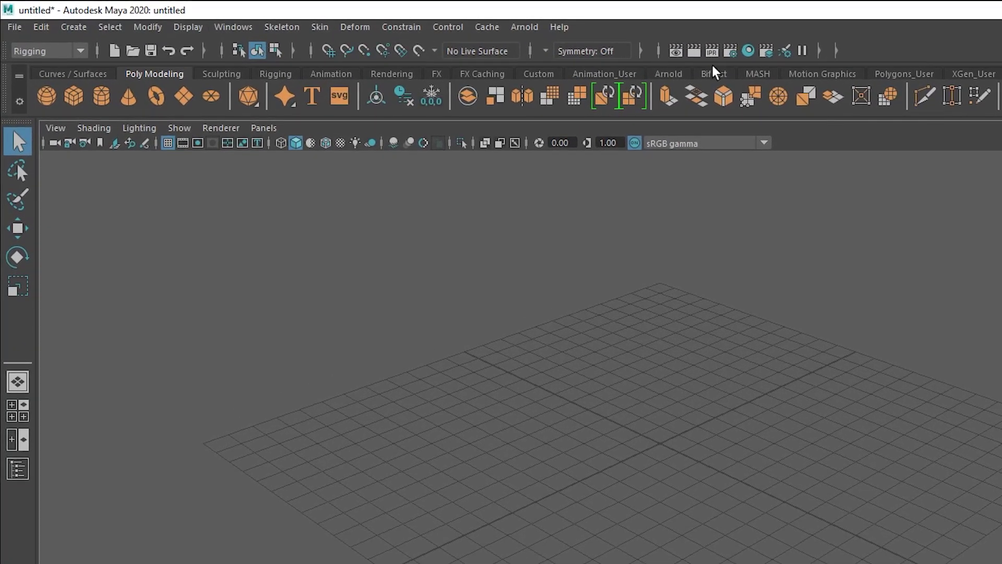
{"action": "left_click", "coordinate": [49, 51]}
{"action": "left_click", "coordinate": [43, 67]}
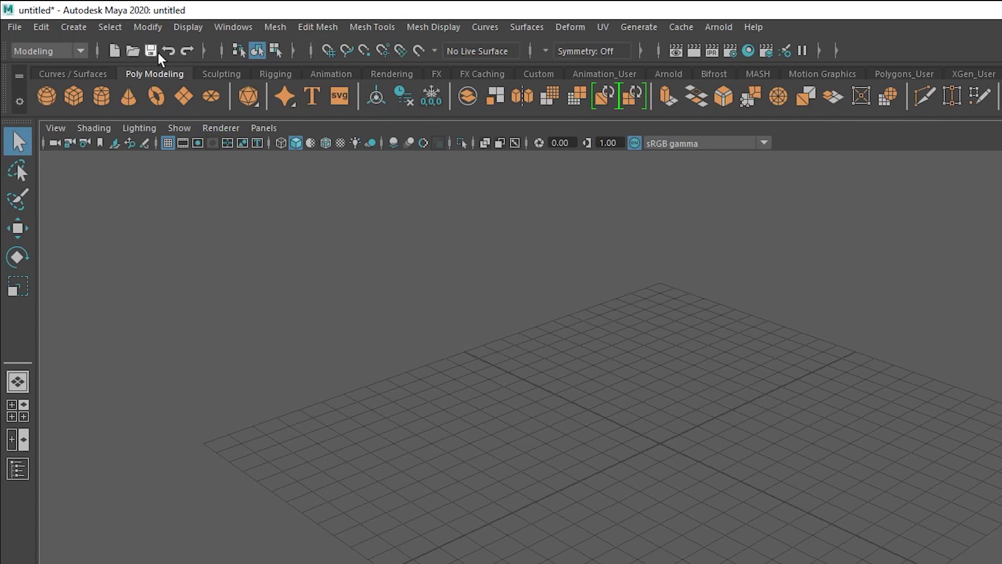
Step: Collapse the file, selection-mode, selection-mask, symmetry and render groups on the status line
{"action": "left_click", "coordinate": [97, 51]}
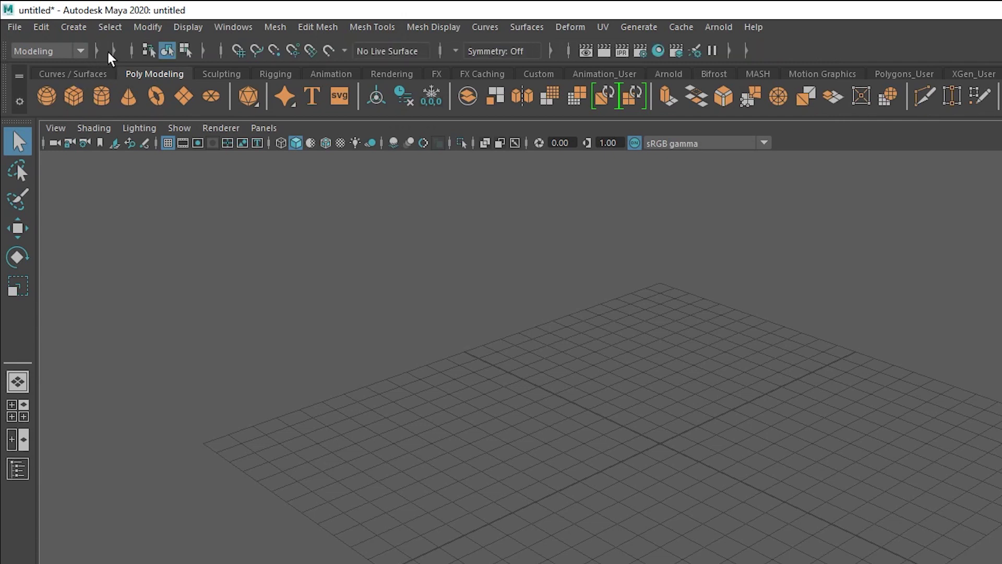
{"action": "left_click", "coordinate": [114, 51]}
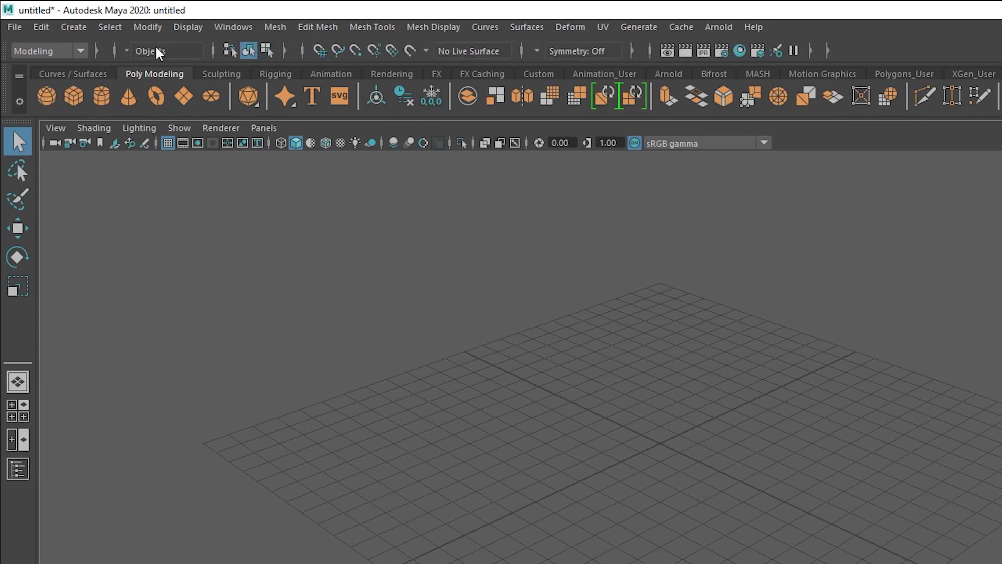
{"action": "left_click", "coordinate": [126, 51]}
{"action": "left_click", "coordinate": [121, 50]}
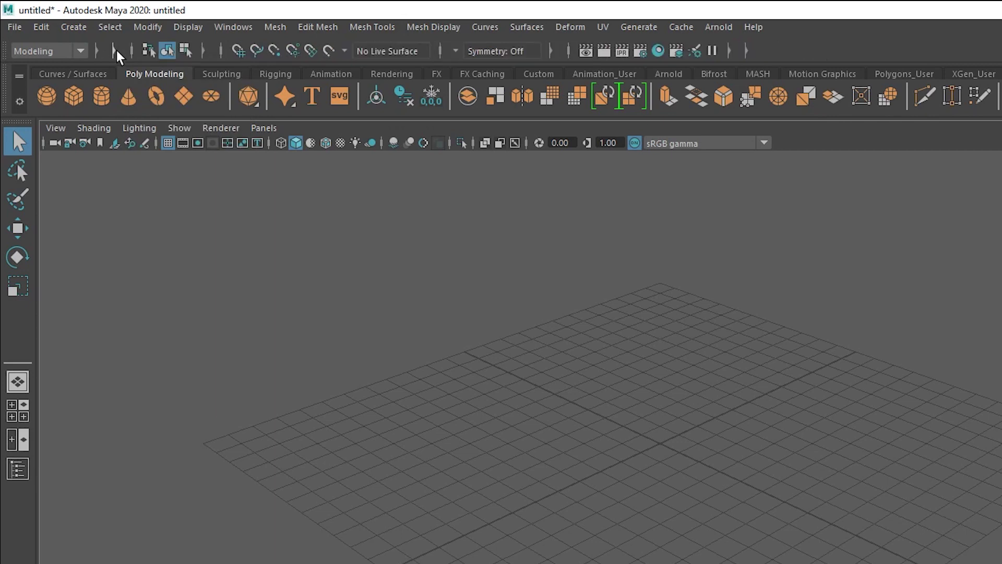
{"action": "left_click", "coordinate": [131, 52]}
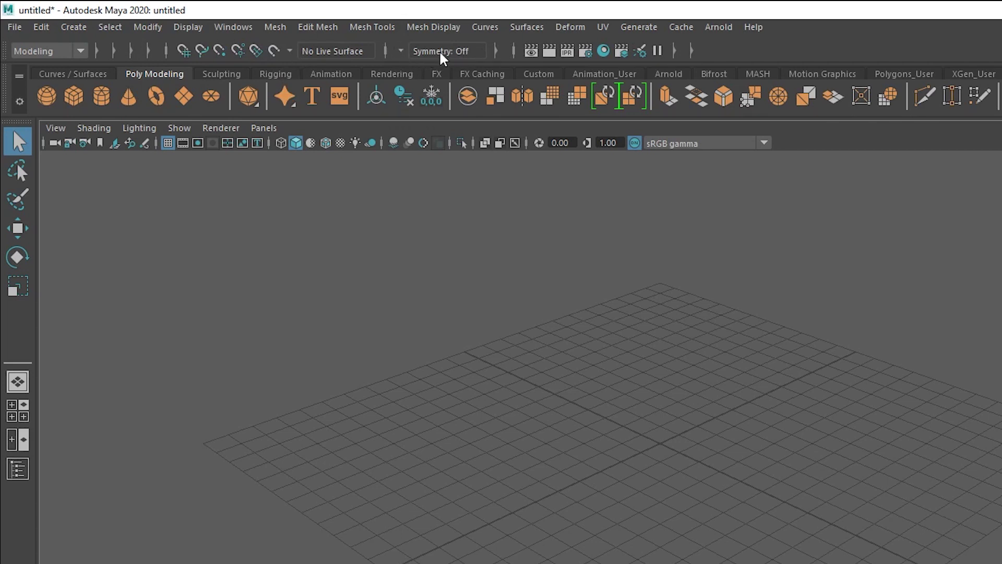
{"action": "left_click", "coordinate": [386, 51]}
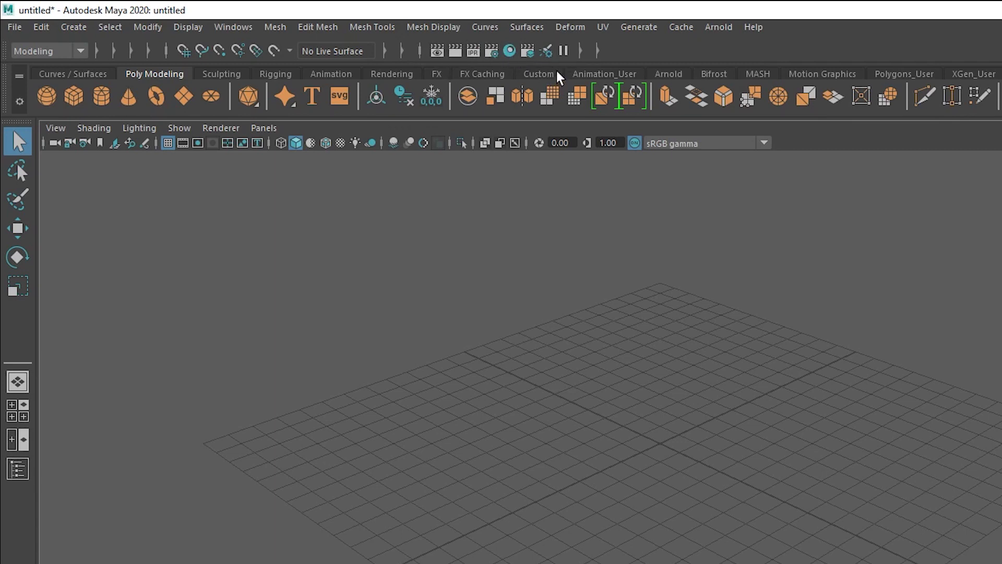
{"action": "left_click", "coordinate": [420, 50]}
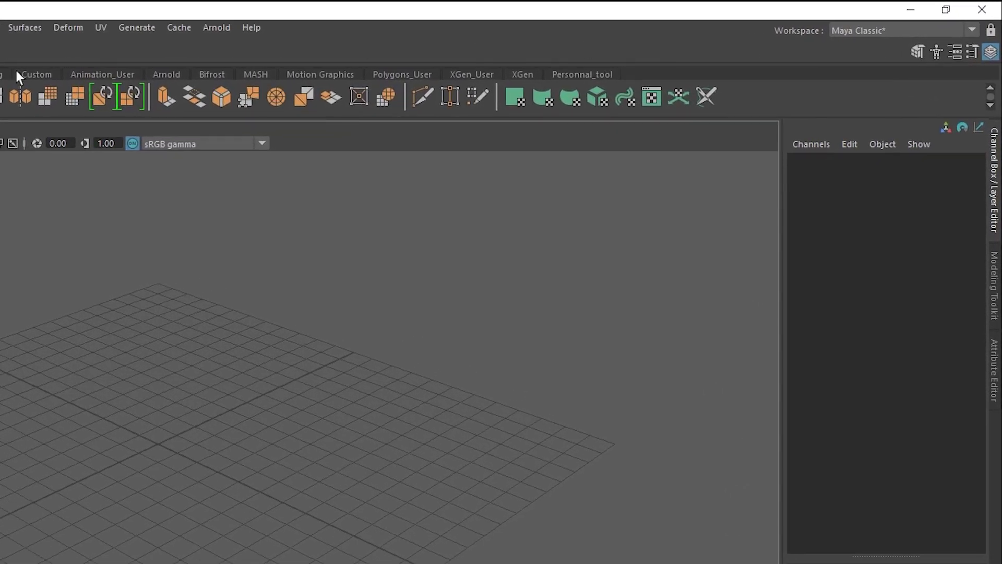
{"action": "left_click", "coordinate": [881, 33]}
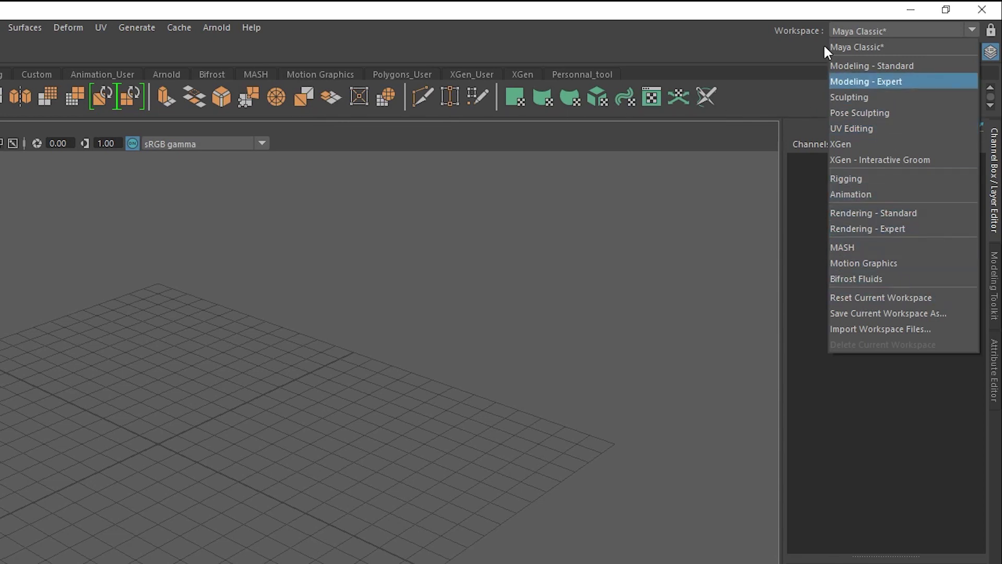
{"action": "mouse_move", "coordinate": [8, 84]}
{"action": "left_mouse_down"}
{"action": "mouse_move", "coordinate": [230, 160]}
{"action": "mouse_move", "coordinate": [21, 96]}
{"action": "left_mouse_up"}
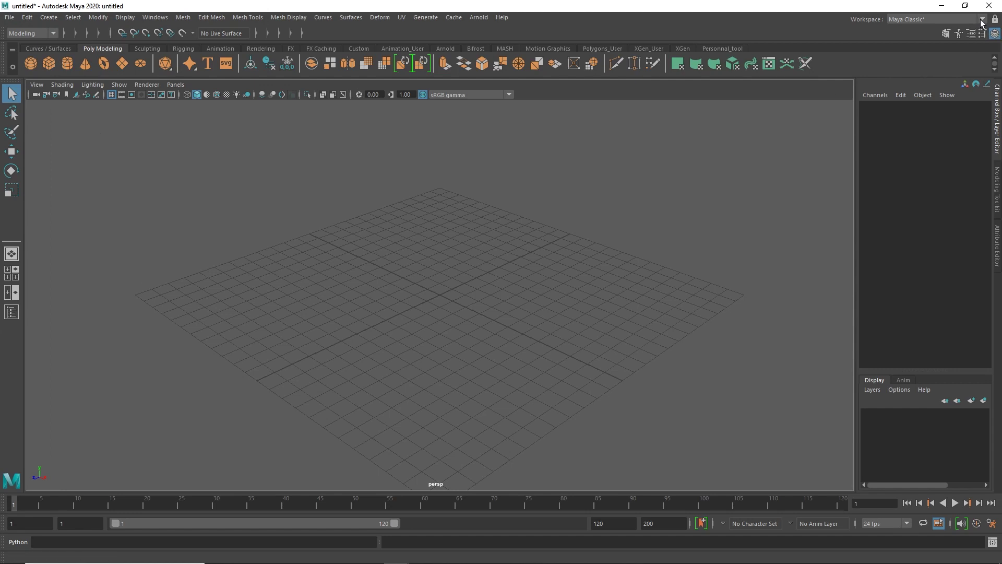
Step: Begin saving the current workspace under a new name, then cancel the prompt
{"action": "left_click", "coordinate": [982, 20]}
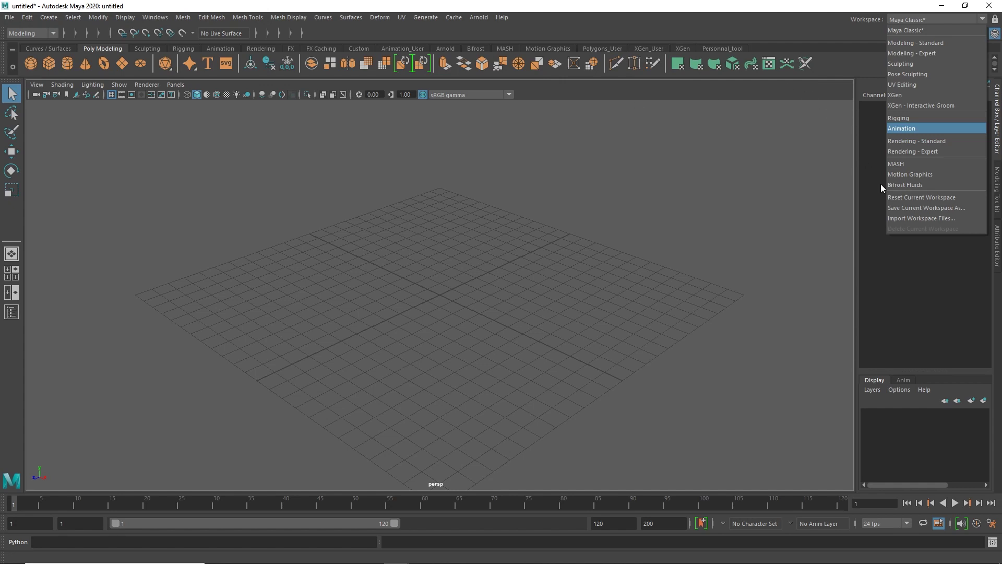
{"action": "left_click", "coordinate": [913, 208]}
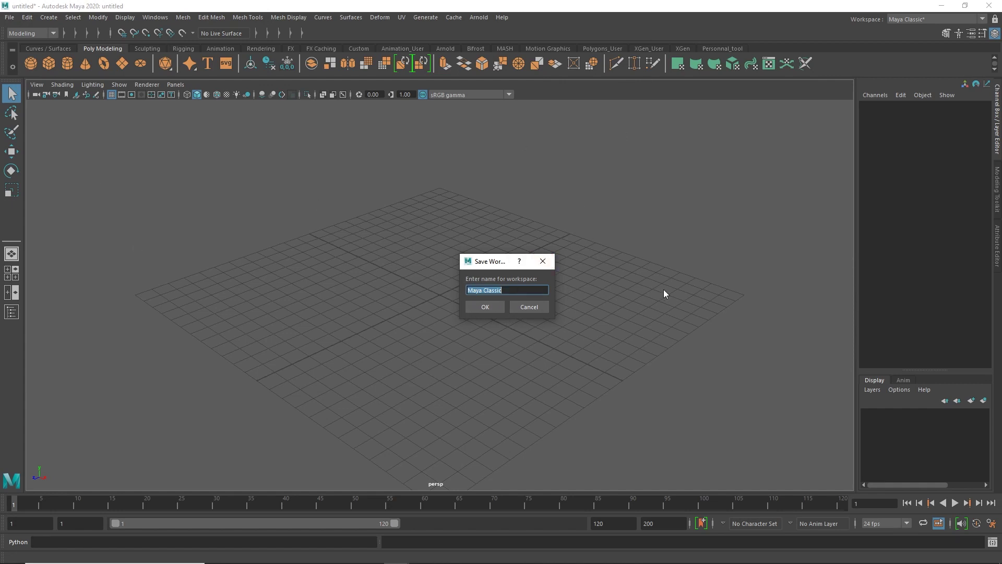
{"action": "left_click", "coordinate": [543, 261]}
Step: Reset the current Maya Classic workspace to its default panel layout
{"action": "left_click", "coordinate": [978, 21]}
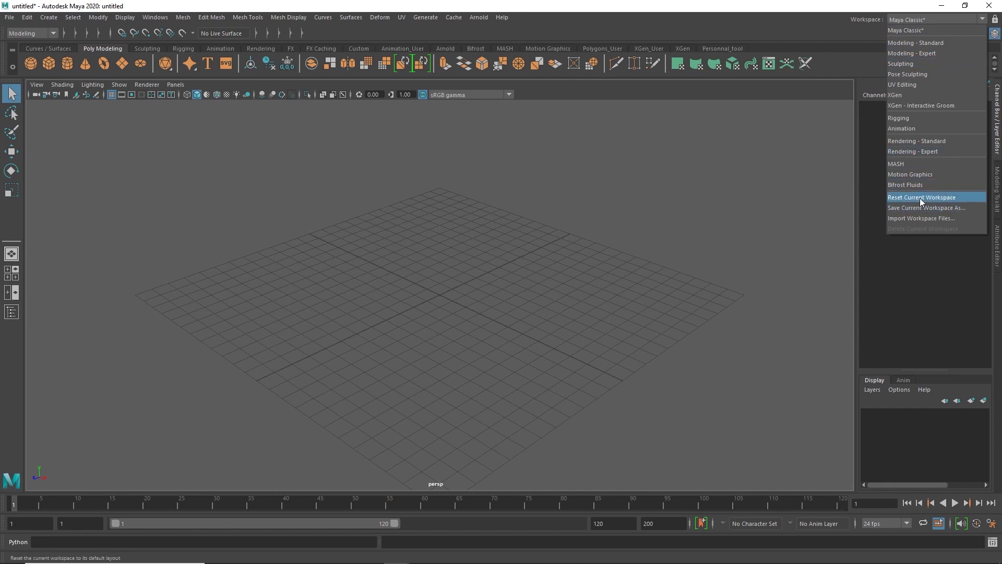
{"action": "left_click", "coordinate": [907, 198]}
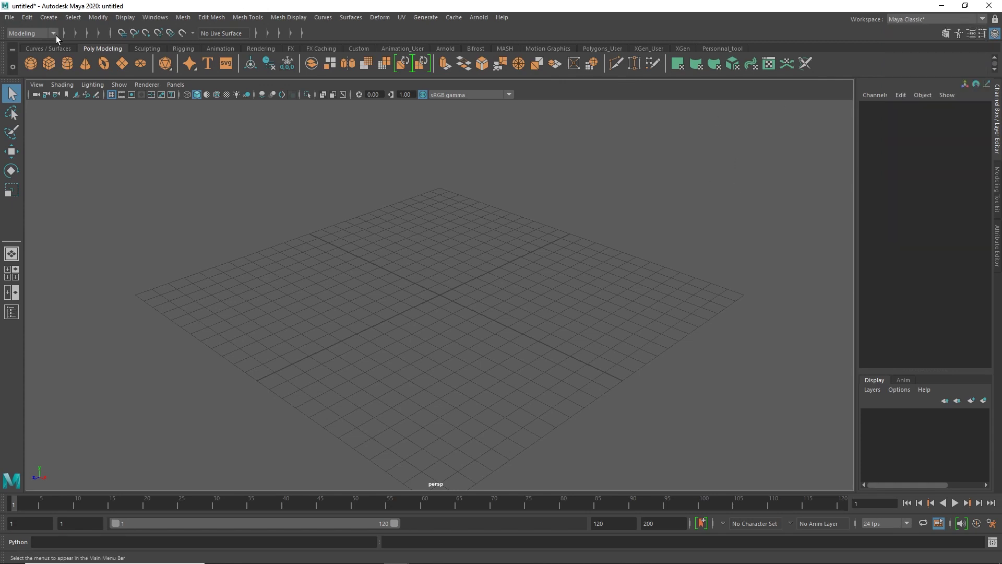
{"action": "left_click", "coordinate": [10, 17]}
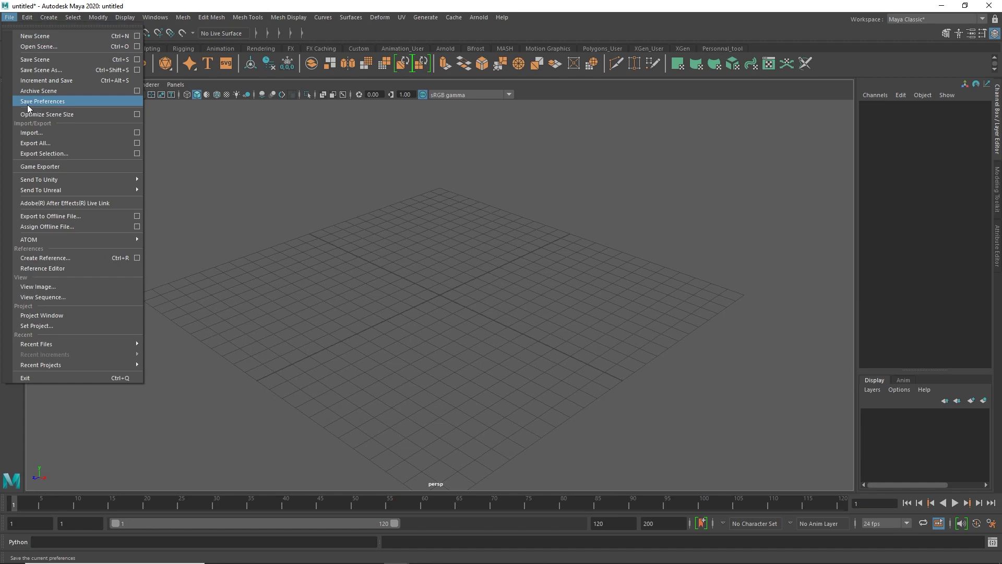
Step: Choose File > Save Preferences to keep the interface changes
{"action": "left_click", "coordinate": [299, 150]}
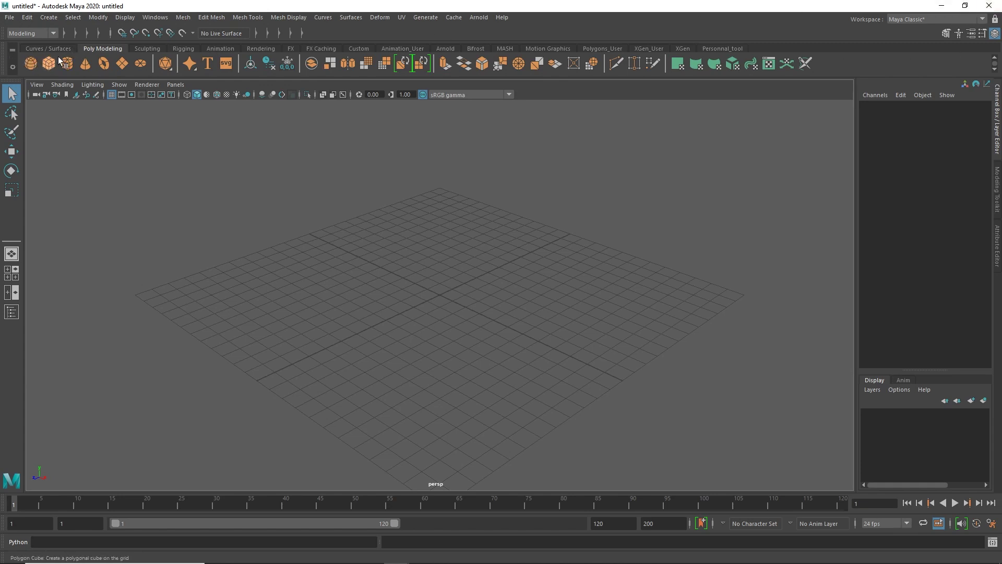
Step: Browse the Animation, Rendering, FX Caching, Rigging and empty Custom shelves
{"action": "left_click", "coordinate": [218, 48]}
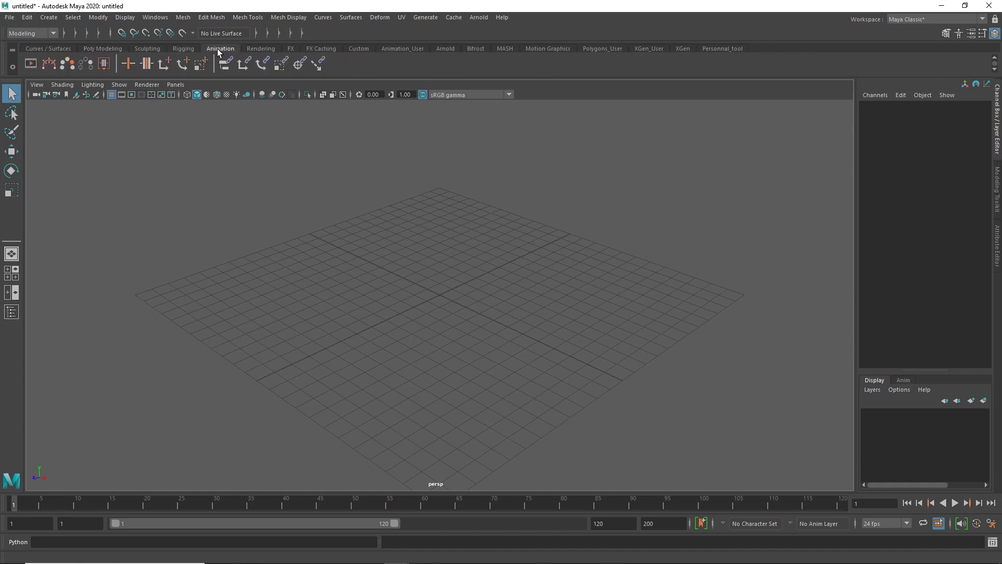
{"action": "left_click", "coordinate": [260, 49]}
{"action": "left_click", "coordinate": [290, 48]}
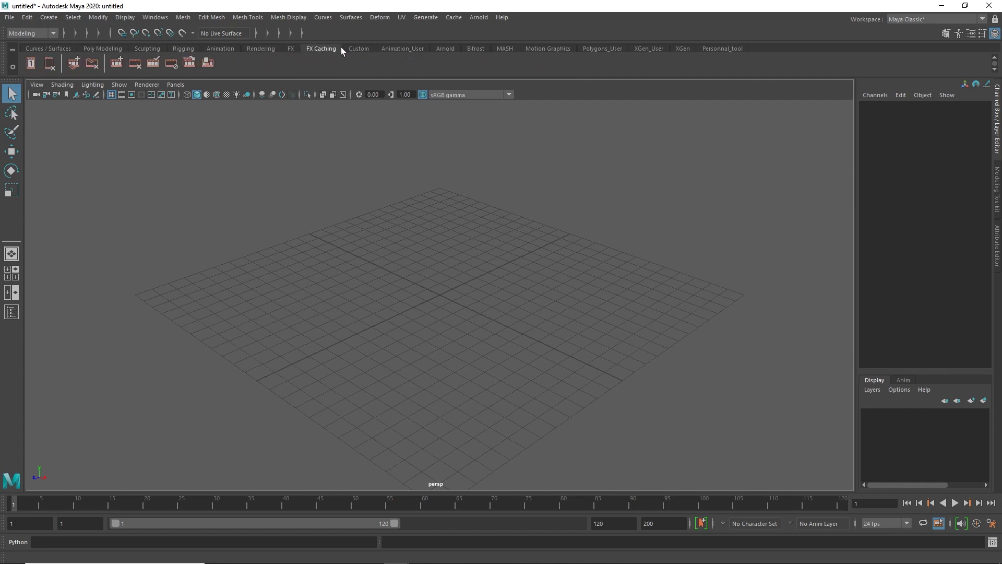
{"action": "left_click", "coordinate": [287, 49]}
{"action": "left_click", "coordinate": [238, 48]}
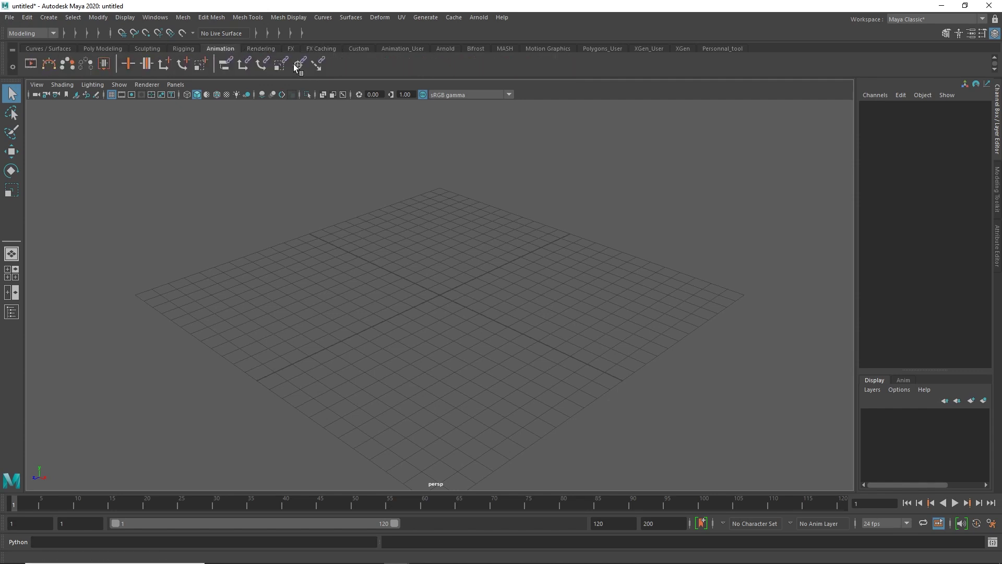
{"action": "left_click", "coordinate": [181, 50]}
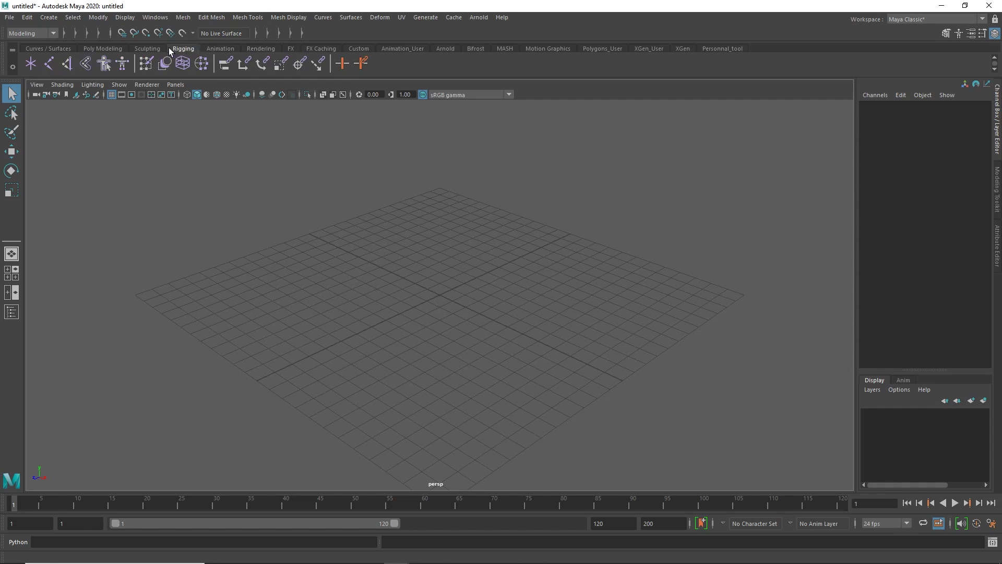
{"action": "left_click", "coordinate": [363, 49]}
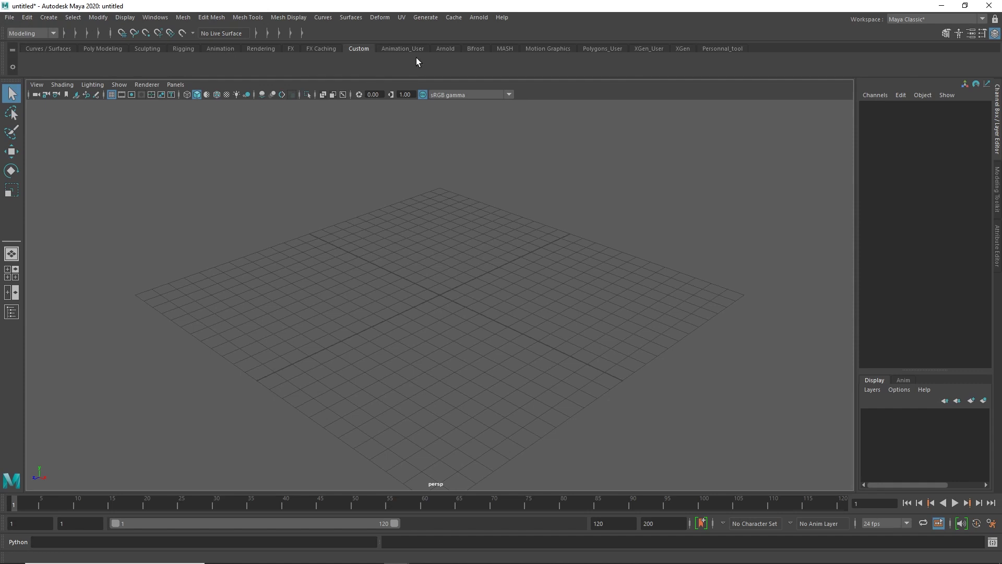
Step: Browse the Animation_User, Arnold, Bifrost, MASH and Polygons_User shelves, ending on Curves / Surfaces
{"action": "left_click", "coordinate": [406, 47]}
{"action": "left_click", "coordinate": [445, 48]}
{"action": "left_click", "coordinate": [476, 49]}
{"action": "left_click", "coordinate": [540, 47]}
{"action": "left_click", "coordinate": [602, 48]}
{"action": "left_click", "coordinate": [504, 49]}
{"action": "left_click", "coordinate": [496, 48]}
{"action": "left_click", "coordinate": [504, 48]}
{"action": "left_click", "coordinate": [48, 48]}
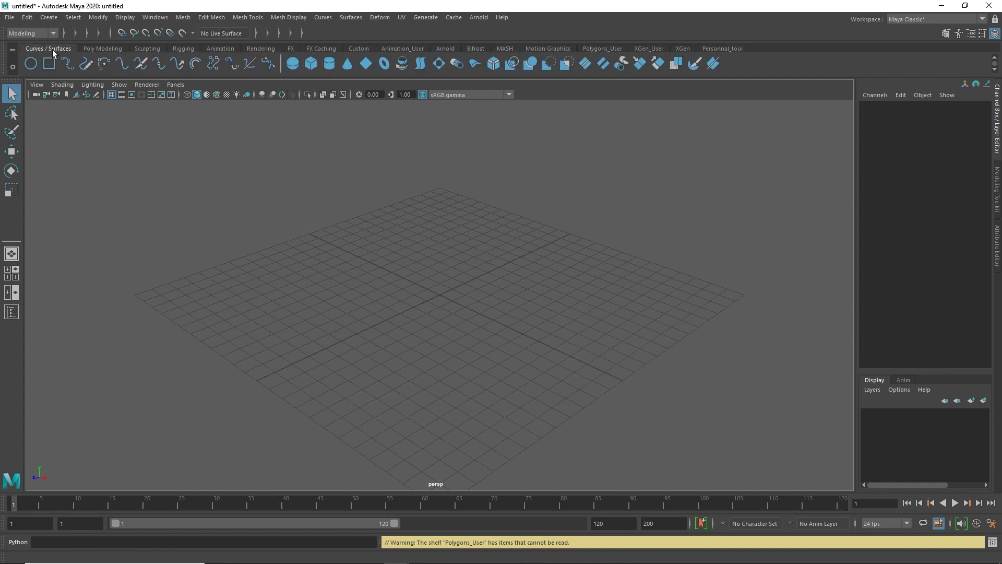
Step: In the Shelf Editor, select the Custom shelf, delete it with confirmation, and close the editor
{"action": "left_click", "coordinate": [13, 68]}
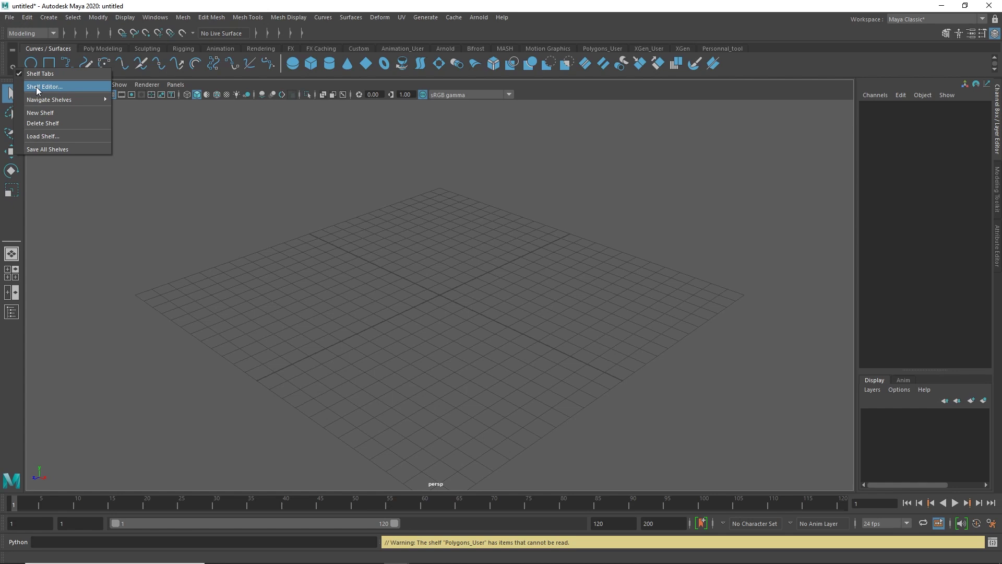
{"action": "left_click", "coordinate": [36, 86]}
{"action": "scroll", "coordinate": [379, 210], "scroll_direction": "down", "scroll_amount": 2}
{"action": "scroll", "coordinate": [388, 220], "scroll_direction": "down", "scroll_amount": 1}
{"action": "scroll", "coordinate": [383, 221], "scroll_direction": "up", "scroll_amount": 3}
{"action": "scroll", "coordinate": [383, 221], "scroll_direction": "down", "scroll_amount": 2}
{"action": "scroll", "coordinate": [384, 221], "scroll_direction": "down", "scroll_amount": 2}
{"action": "left_click", "coordinate": [362, 204]}
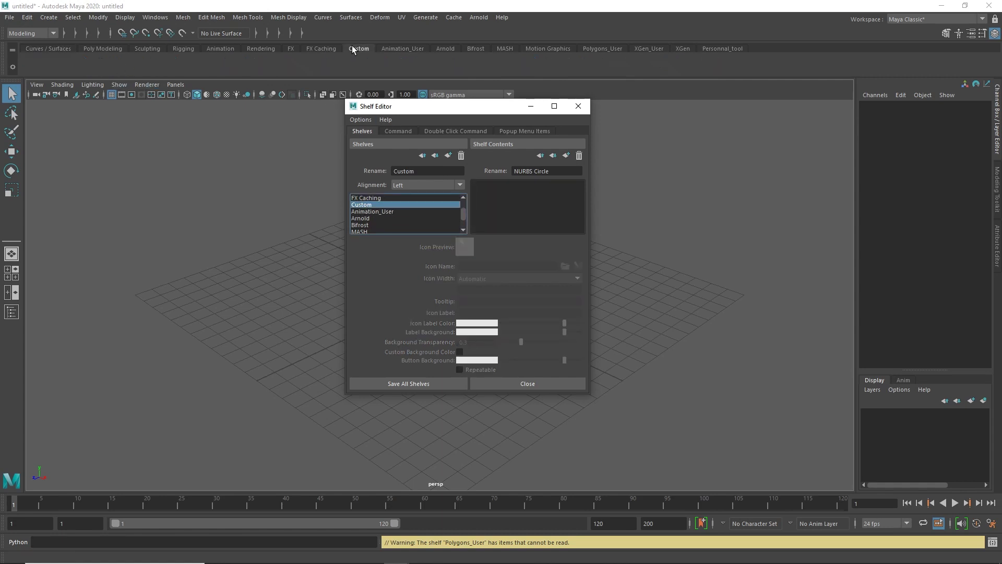
{"action": "left_click", "coordinate": [461, 156]}
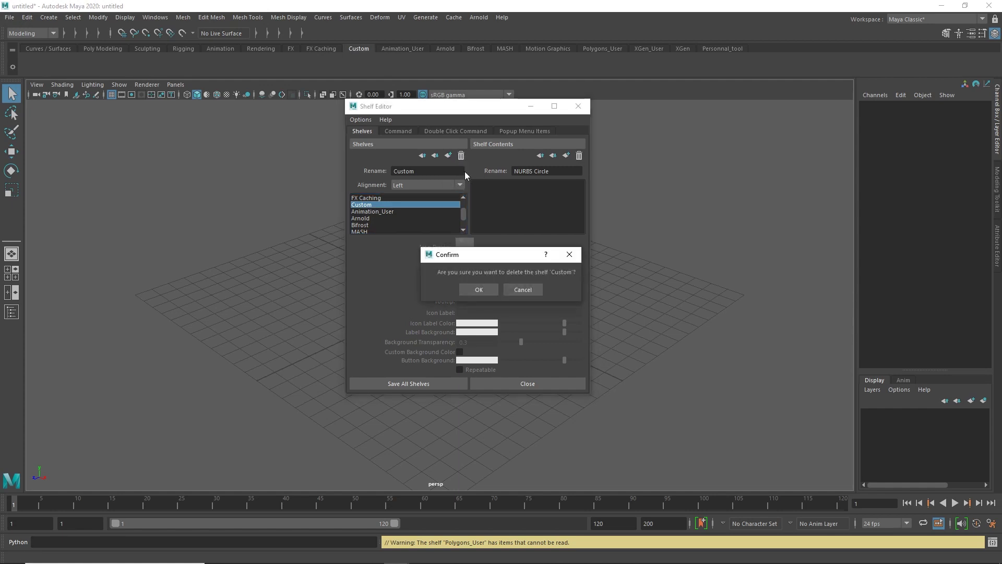
{"action": "left_click", "coordinate": [478, 287]}
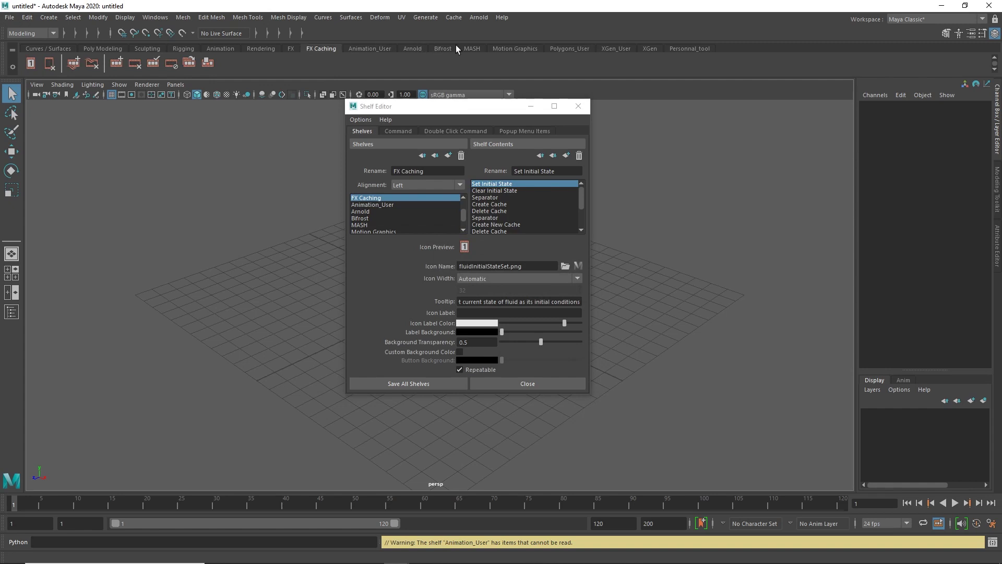
{"action": "left_click", "coordinate": [584, 109]}
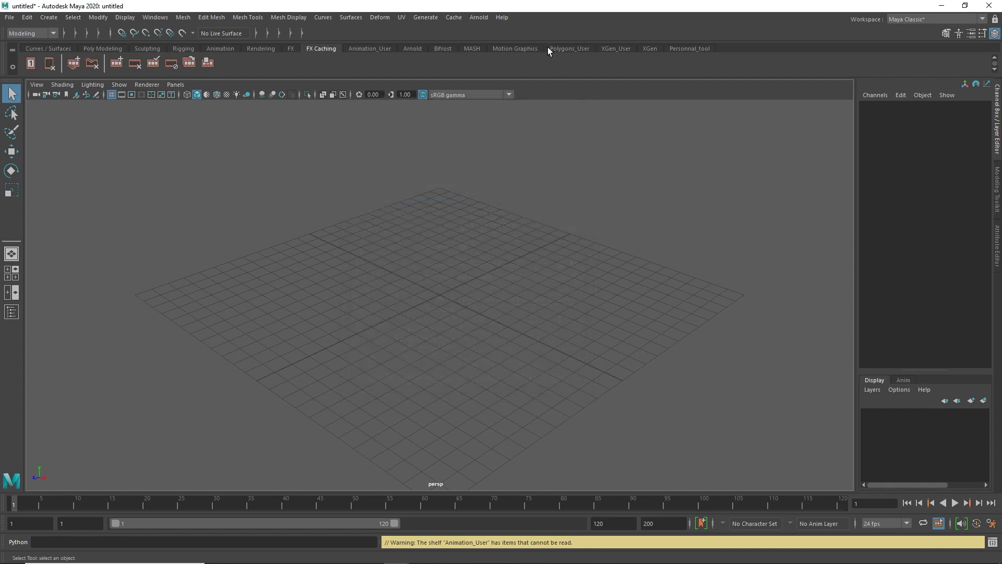
Step: Copy the Poly Cone icon onto the Personnal_tool shelf, verify it, and return to Poly Modeling
{"action": "left_click", "coordinate": [116, 50]}
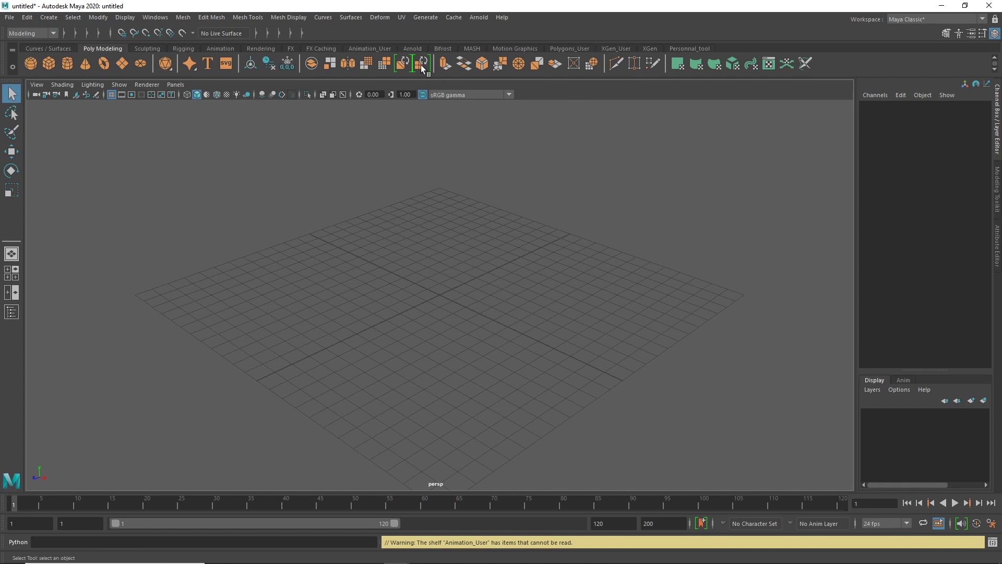
{"action": "left_click", "coordinate": [677, 46]}
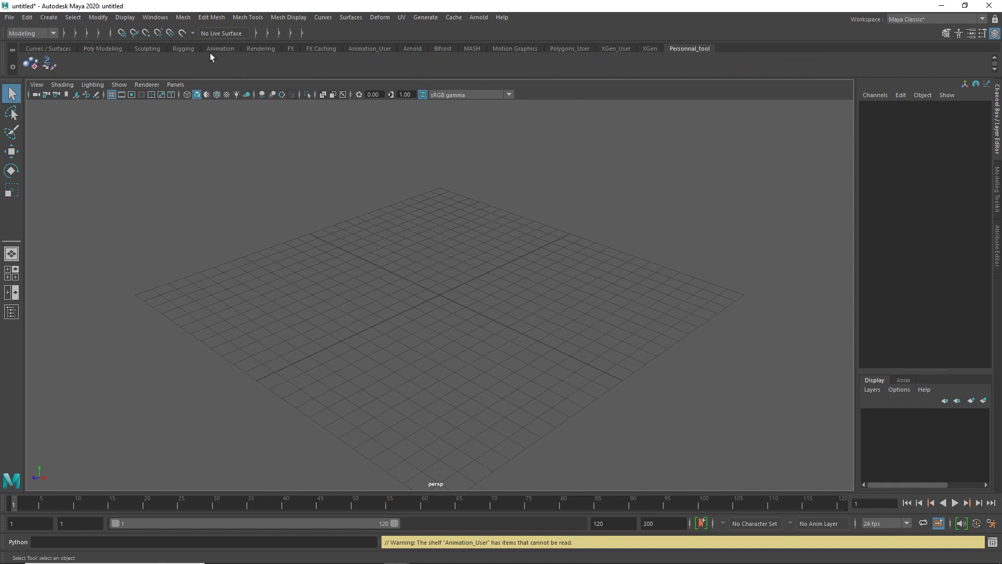
{"action": "left_click", "coordinate": [108, 49]}
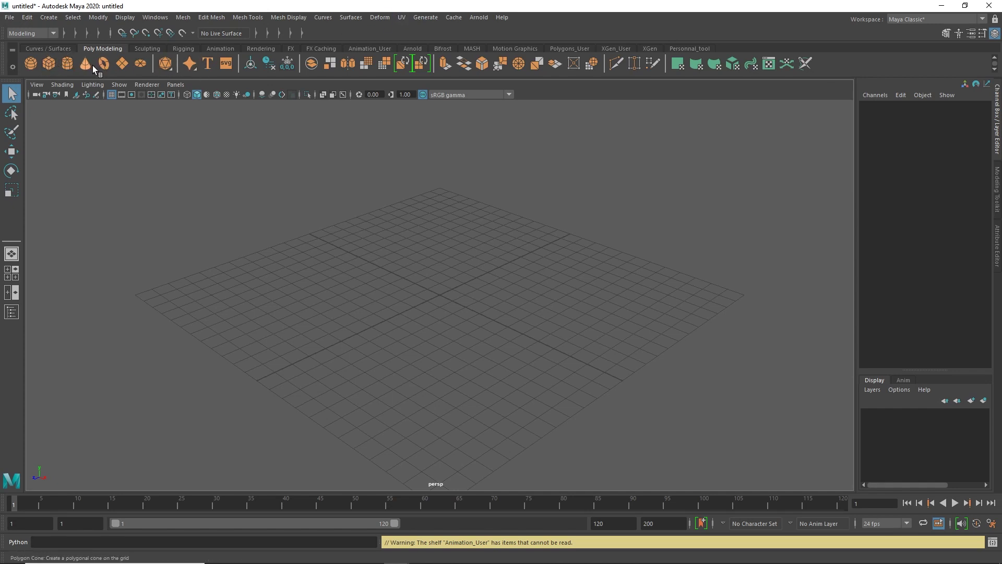
{"action": "middle_click_drag", "start_coordinate": [87, 66], "coordinate": [679, 48]}
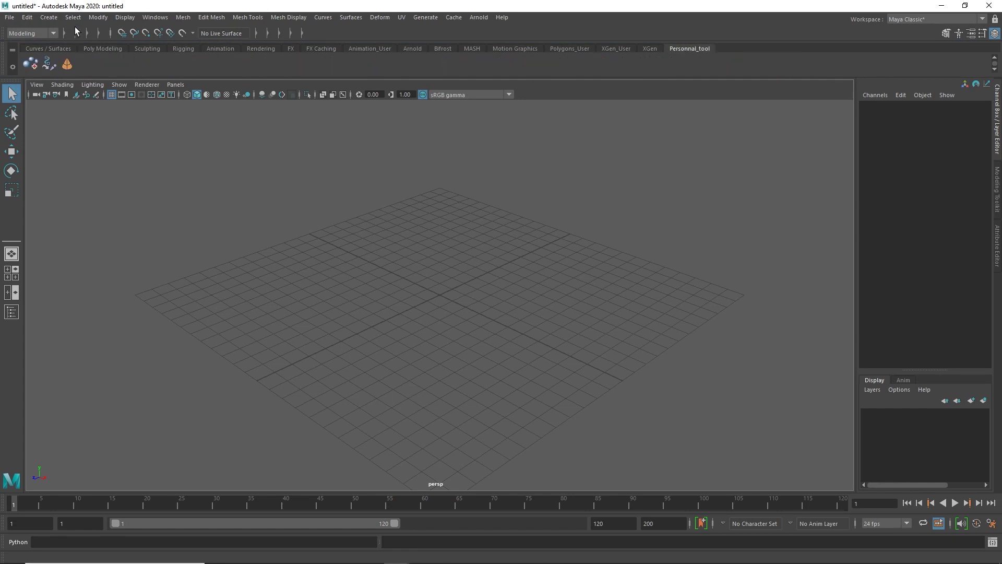
{"action": "left_click", "coordinate": [103, 48]}
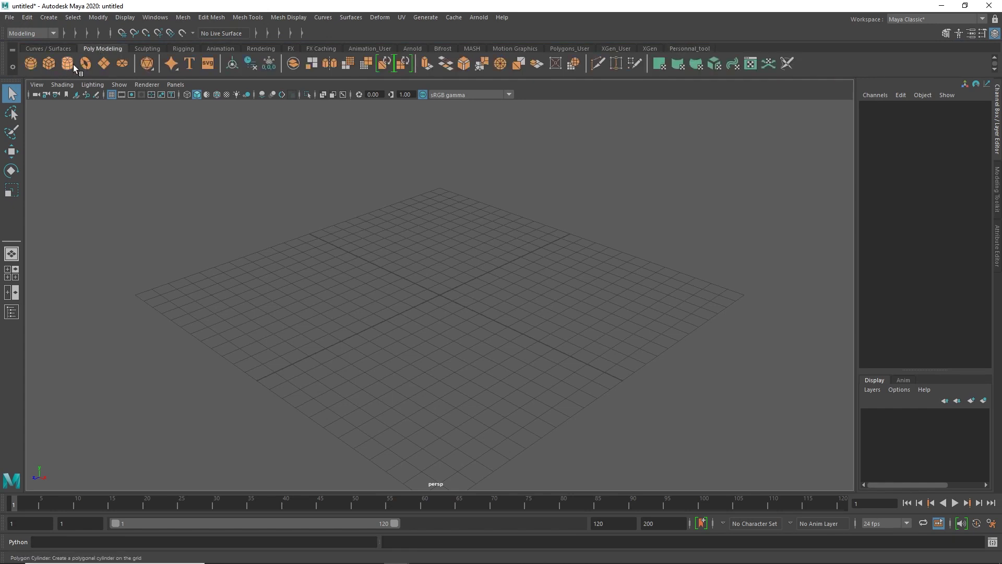
{"action": "left_click", "coordinate": [690, 49]}
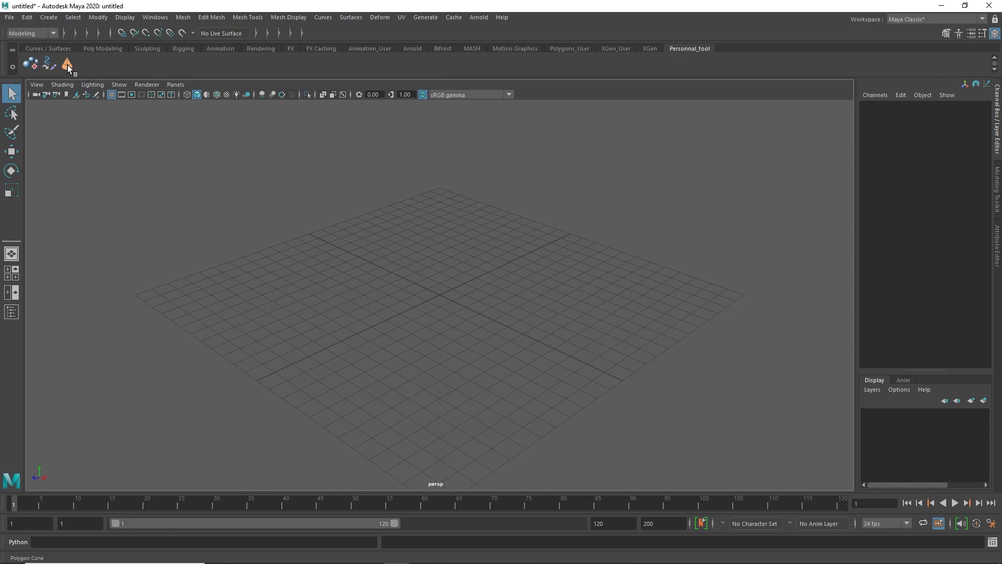
{"action": "left_click", "coordinate": [97, 49]}
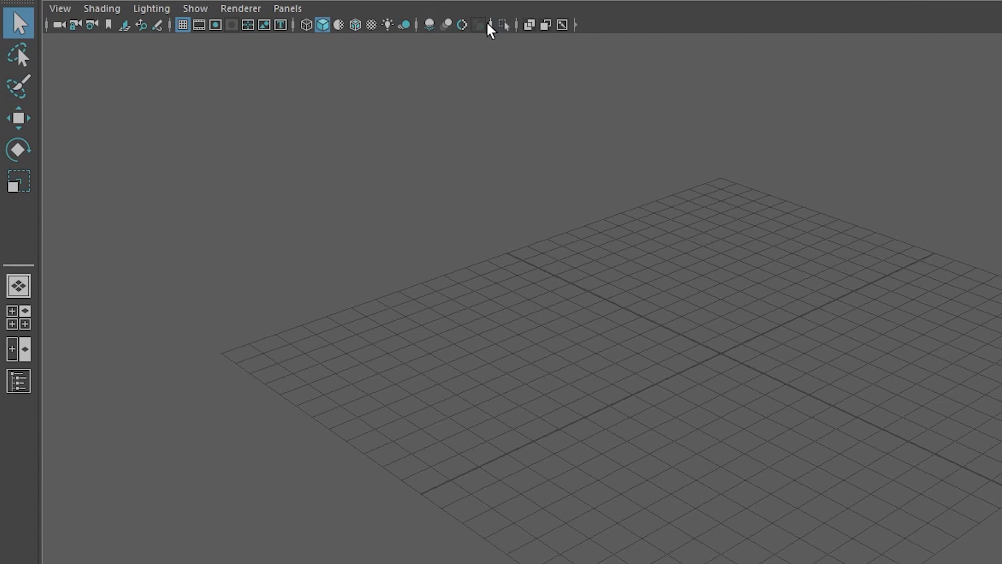
{"action": "left_click", "coordinate": [417, 25]}
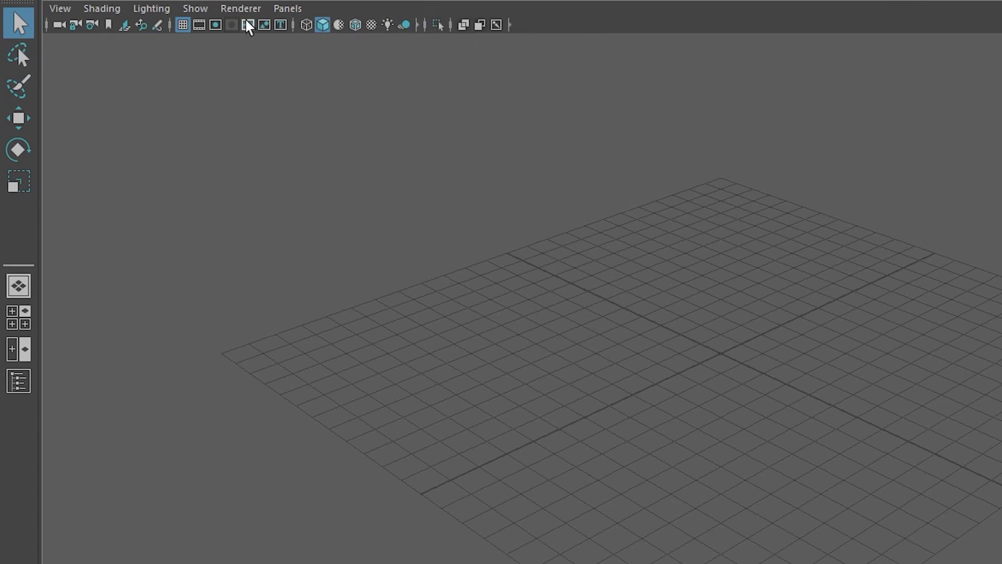
{"action": "left_click", "coordinate": [182, 25]}
{"action": "left_click", "coordinate": [171, 25]}
{"action": "left_click", "coordinate": [172, 24]}
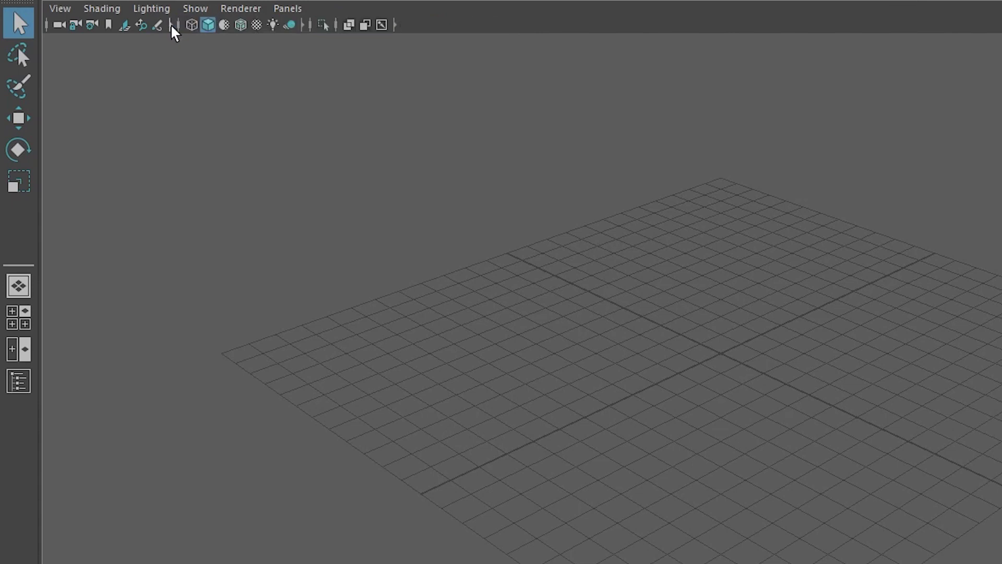
{"action": "left_click", "coordinate": [172, 25]}
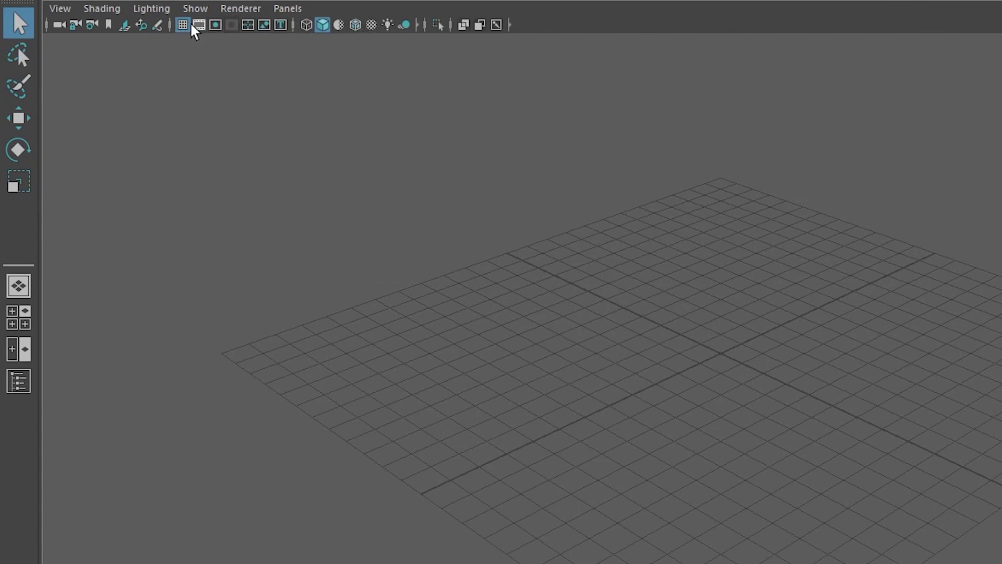
{"action": "left_click", "coordinate": [418, 25]}
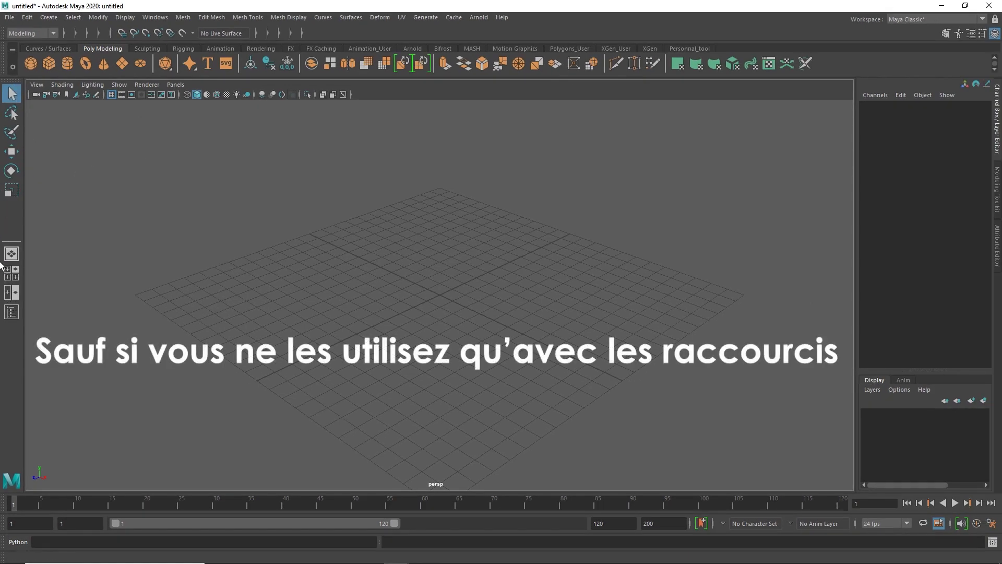
{"action": "mouse_move", "coordinate": [6, 84]}
{"action": "left_mouse_down"}
{"action": "mouse_move", "coordinate": [182, 165]}
{"action": "mouse_move", "coordinate": [467, 211]}
{"action": "mouse_move", "coordinate": [447, 217]}
{"action": "mouse_move", "coordinate": [880, 142]}
{"action": "mouse_move", "coordinate": [859, 145]}
{"action": "mouse_move", "coordinate": [999, 134]}
{"action": "left_mouse_up"}
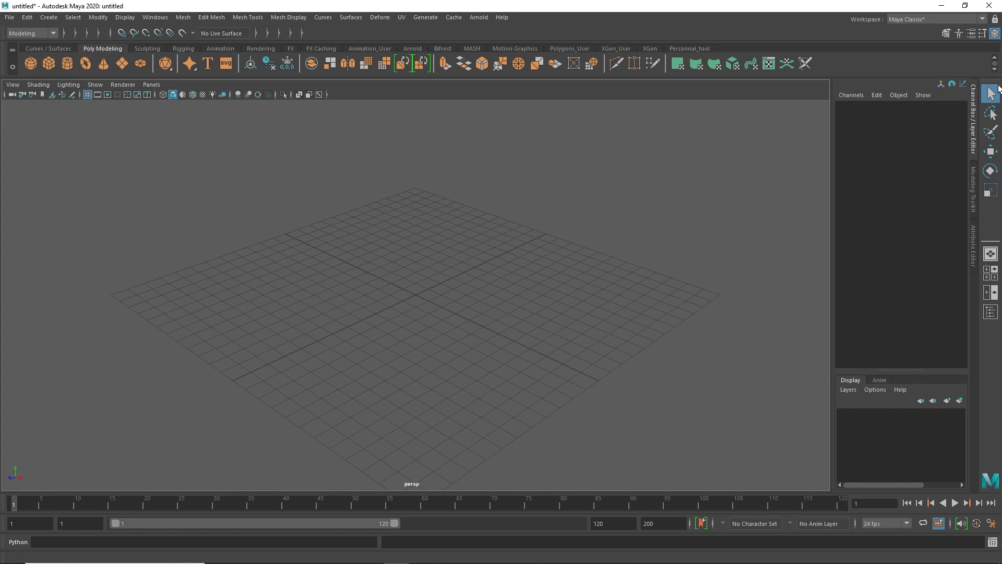
{"action": "left_click_drag", "start_coordinate": [990, 87], "coordinate": [5, 104]}
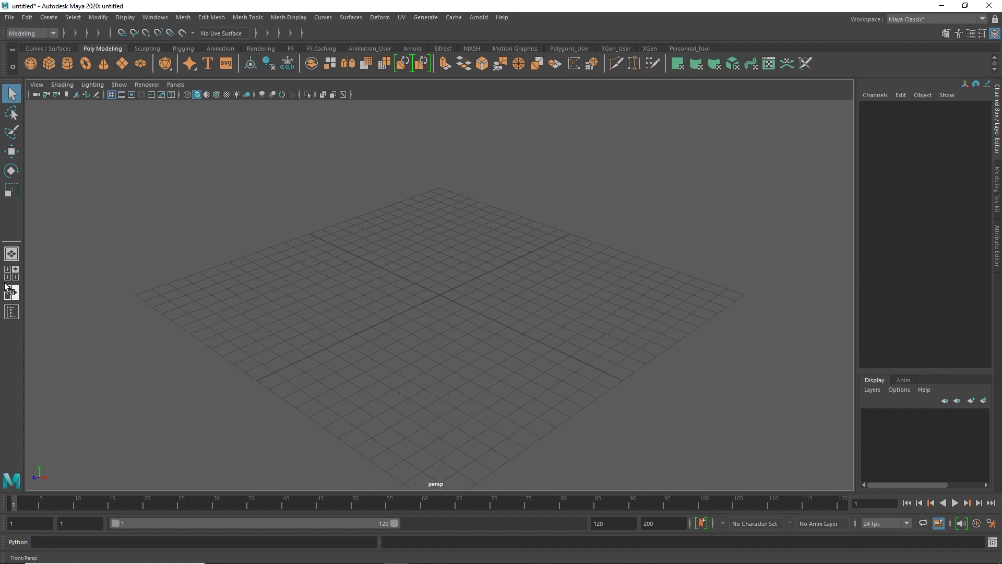
Step: Show the Outliner and dock Tool Settings as a tab beside it on the left
{"action": "left_click", "coordinate": [12, 312]}
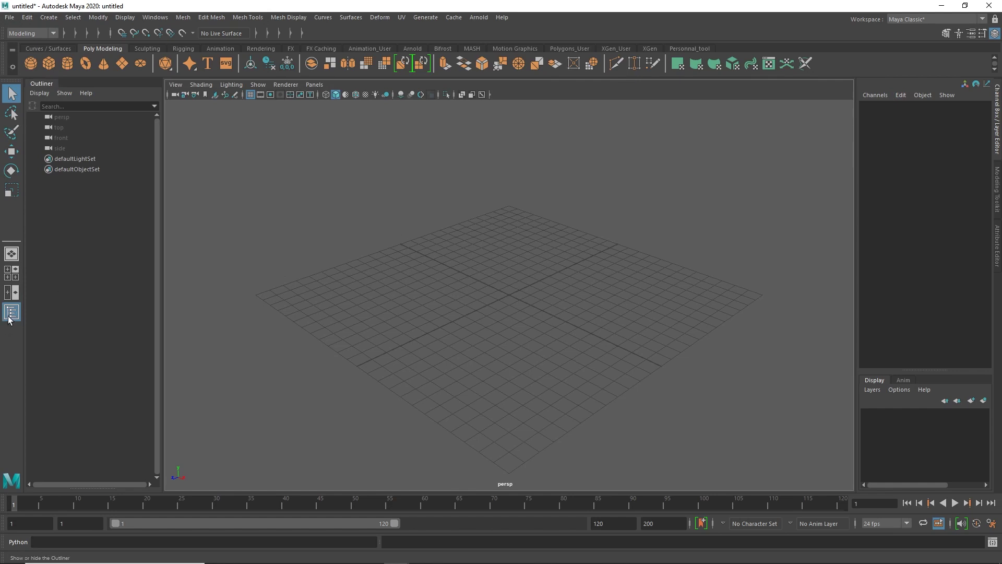
{"action": "left_click", "coordinate": [984, 34]}
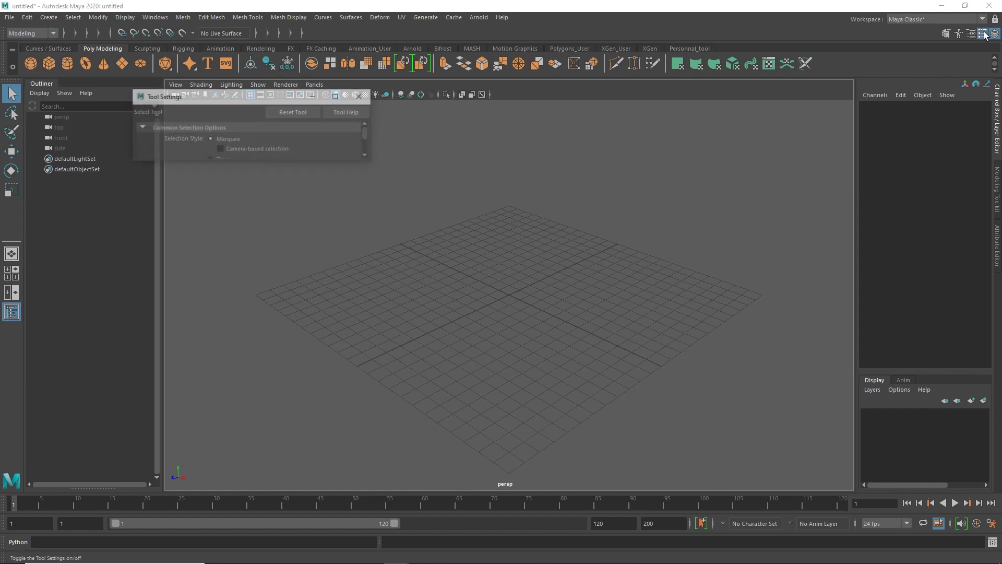
{"action": "mouse_move", "coordinate": [209, 103]}
{"action": "left_mouse_down"}
{"action": "mouse_move", "coordinate": [99, 125]}
{"action": "mouse_move", "coordinate": [84, 83]}
{"action": "left_mouse_up"}
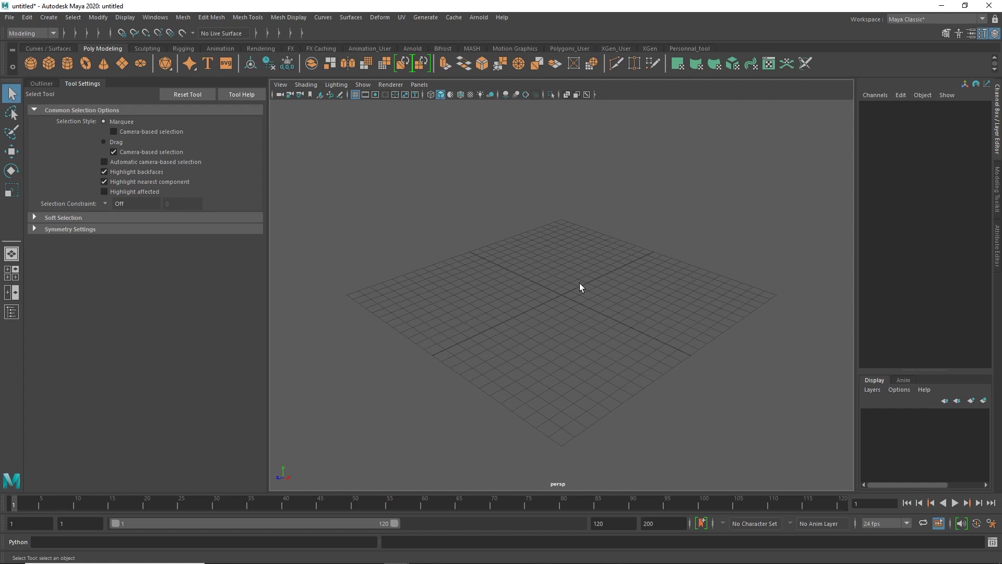
Step: Collapse the docked Outliner / Tool Settings panel into a thin side strip
{"action": "left_click", "coordinate": [70, 82]}
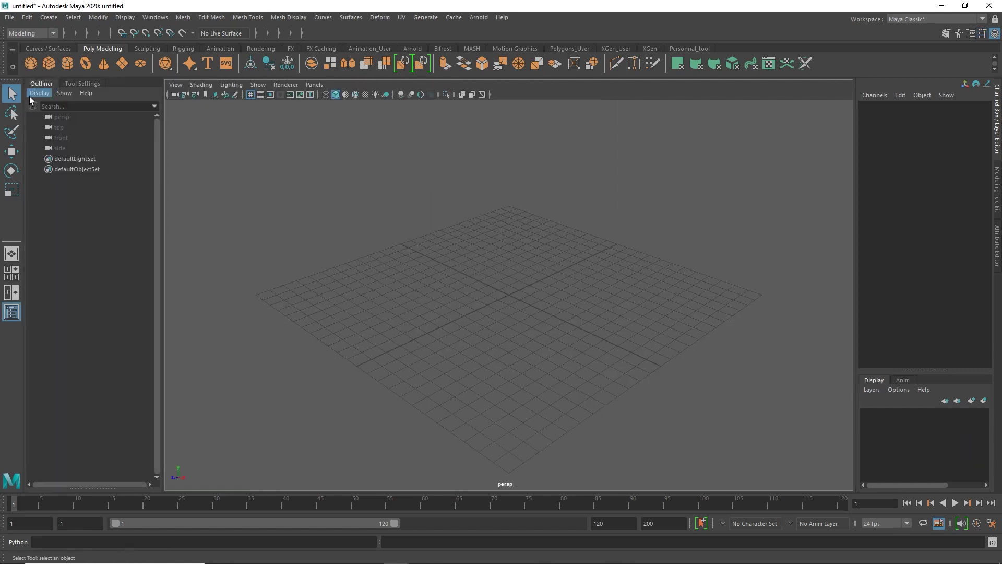
{"action": "left_click", "coordinate": [30, 86]}
{"action": "left_click", "coordinate": [32, 86]}
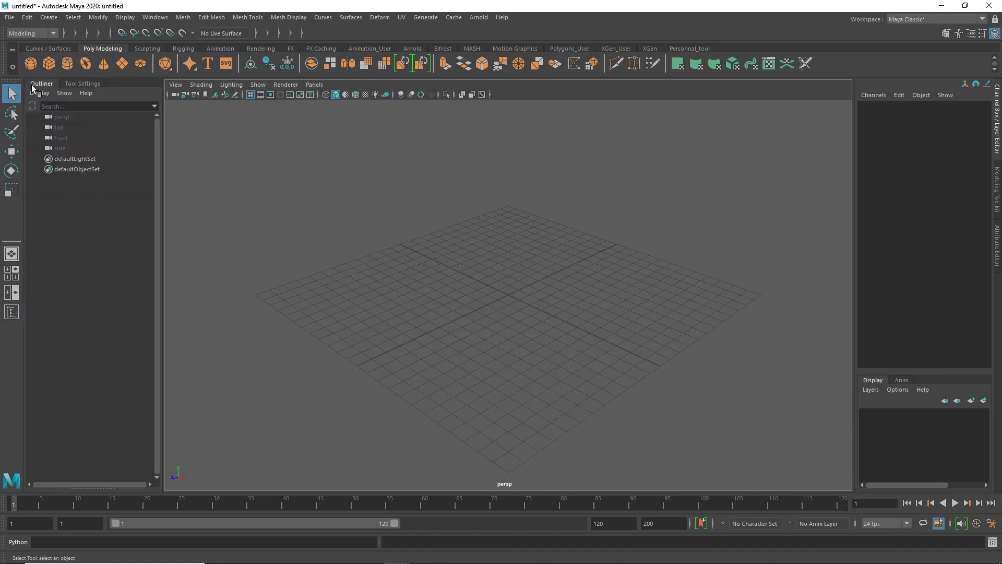
{"action": "left_click", "coordinate": [29, 89]}
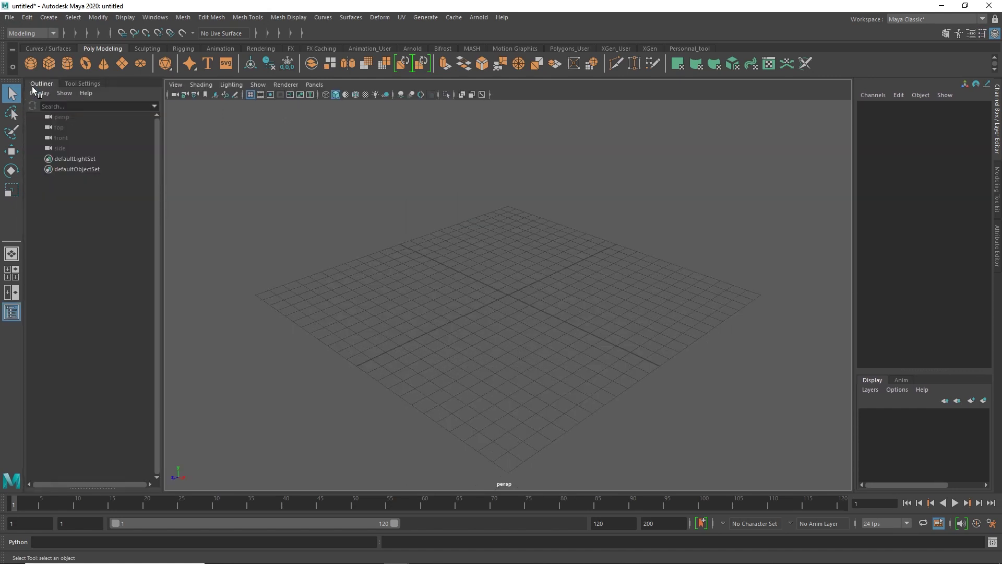
{"action": "left_click", "coordinate": [34, 82]}
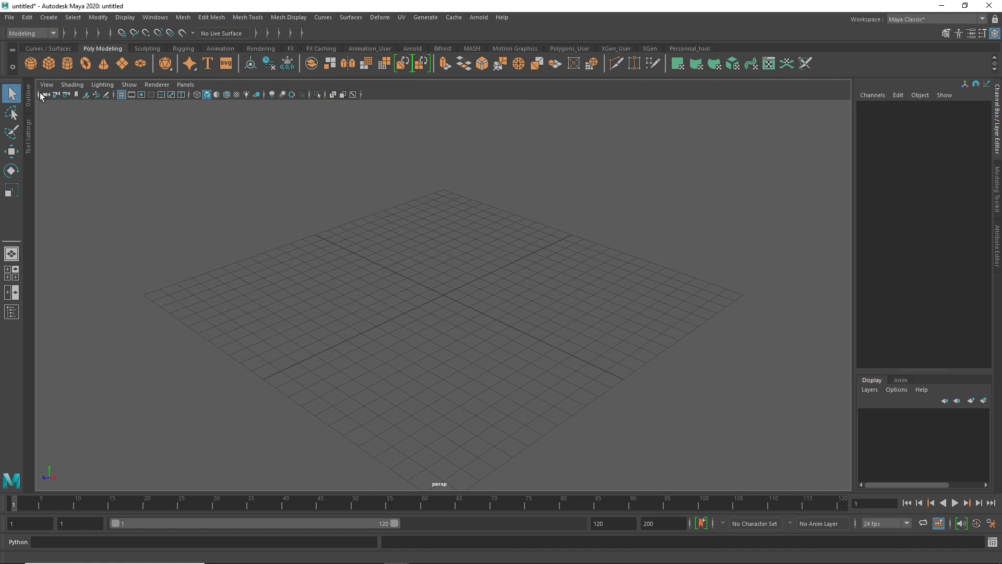
Step: Undock and close the Modeling Toolkit, then reopen it as a floating window
{"action": "left_click", "coordinate": [997, 181]}
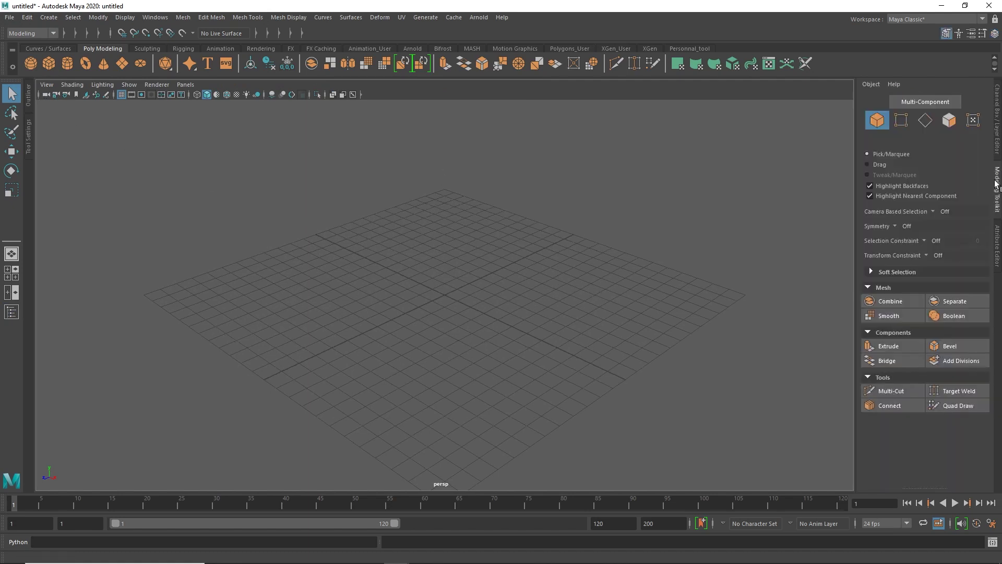
{"action": "mouse_move", "coordinate": [991, 191]}
{"action": "left_mouse_down"}
{"action": "mouse_move", "coordinate": [665, 202]}
{"action": "mouse_move", "coordinate": [594, 172]}
{"action": "left_mouse_up"}
{"action": "left_click", "coordinate": [586, 139]}
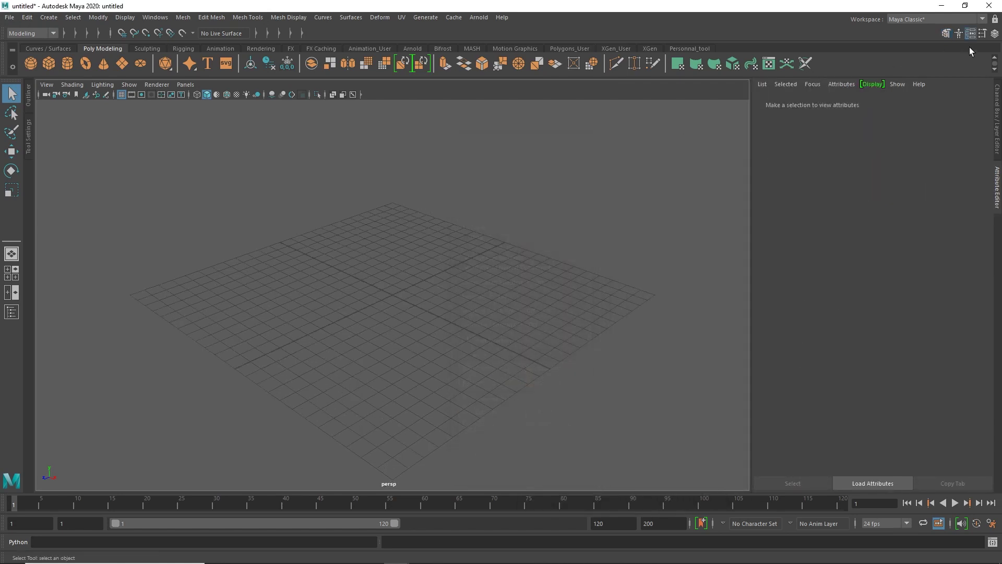
{"action": "left_click", "coordinate": [946, 34]}
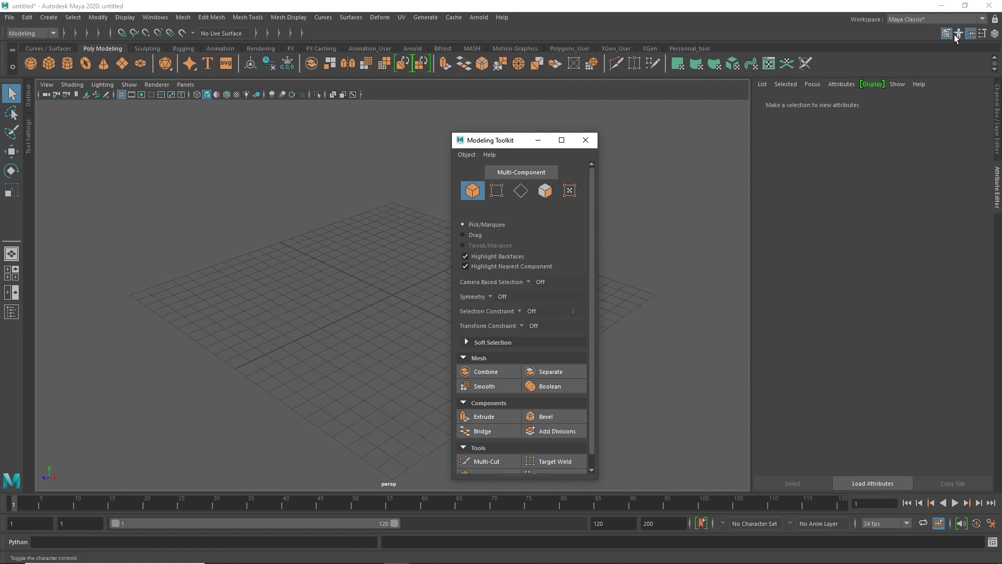
Step: Dock the Modeling Toolkit in the right panel after the Attribute Editor, showing the Channel Box
{"action": "left_click_drag", "start_coordinate": [540, 144], "coordinate": [992, 161]}
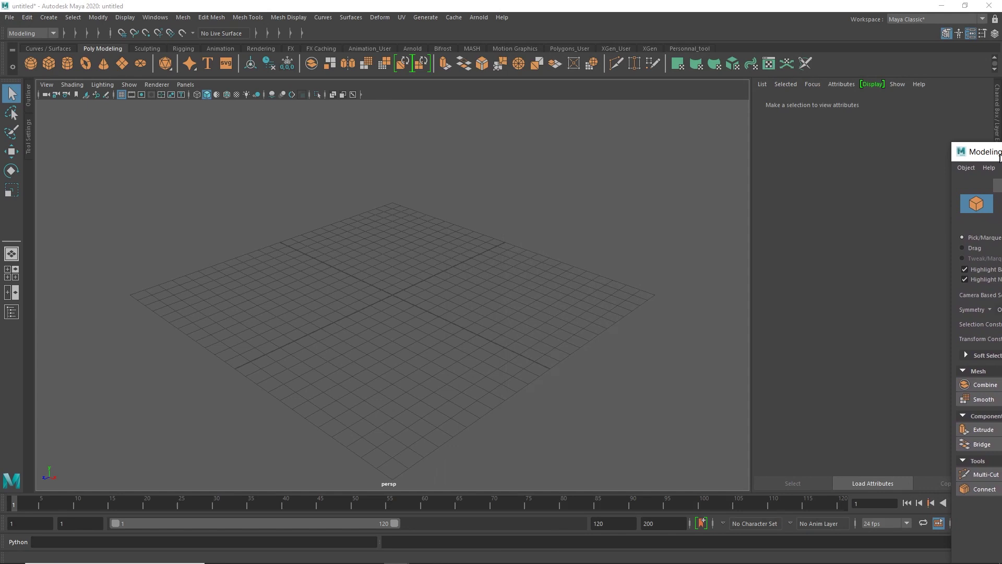
{"action": "mouse_move", "coordinate": [992, 161]}
{"action": "left_mouse_down"}
{"action": "mouse_move", "coordinate": [871, 183]}
{"action": "mouse_move", "coordinate": [992, 201]}
{"action": "mouse_move", "coordinate": [998, 216]}
{"action": "mouse_move", "coordinate": [946, 178]}
{"action": "left_mouse_up"}
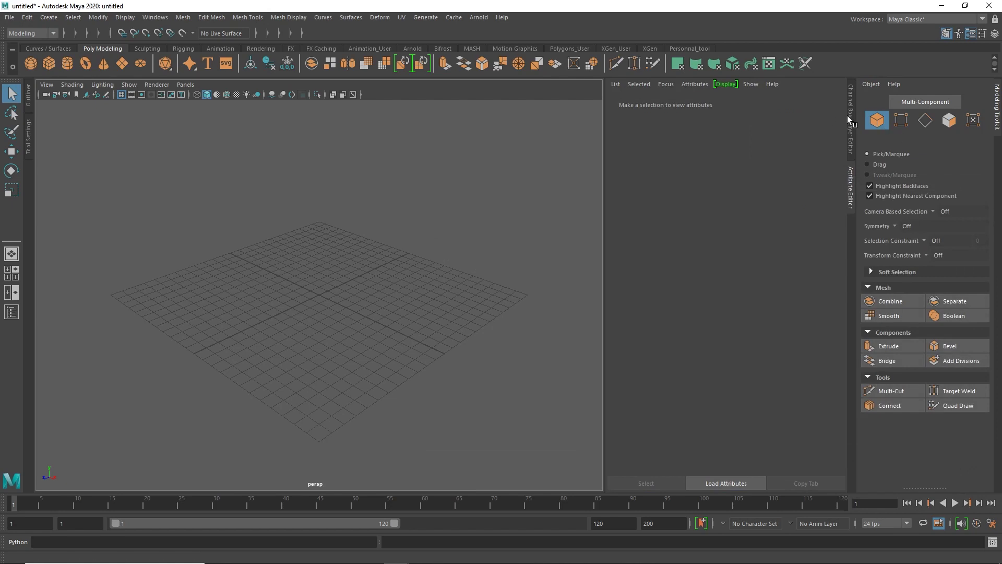
{"action": "left_click_drag", "start_coordinate": [997, 124], "coordinate": [993, 193]}
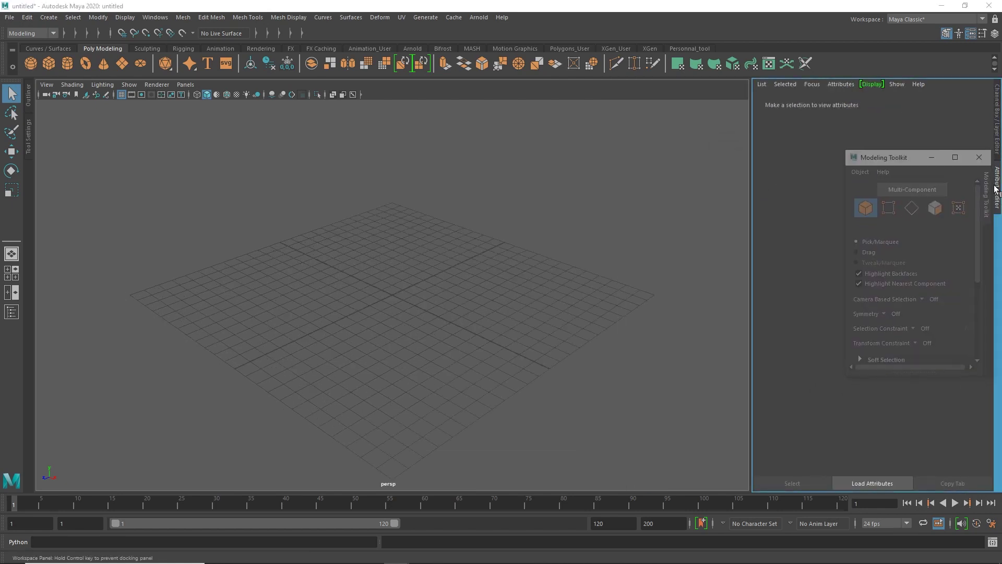
{"action": "left_click_drag", "start_coordinate": [994, 193], "coordinate": [977, 234]}
{"action": "left_click", "coordinate": [996, 124]}
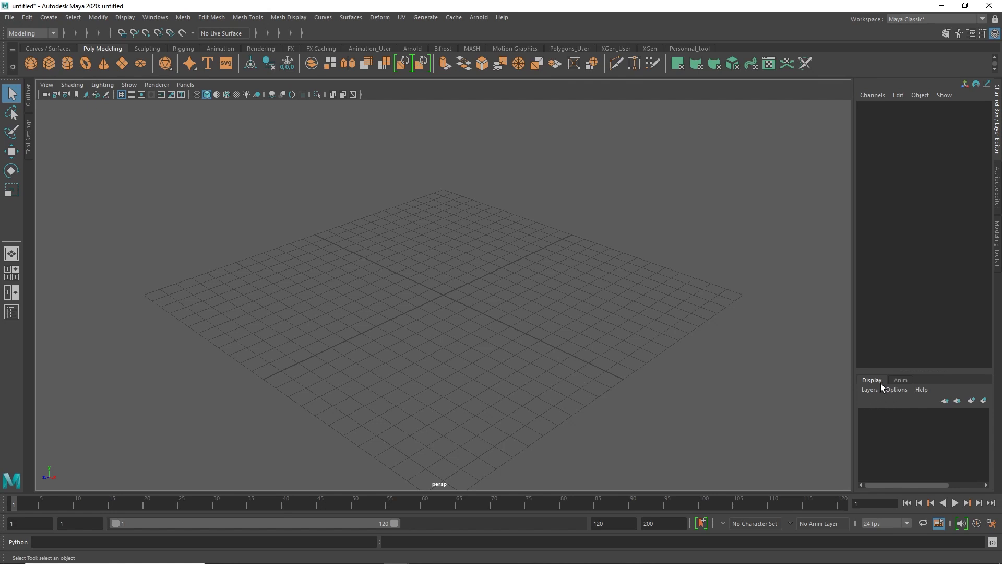
Step: Tear off and close the Time Slider, Range Slider and Help Line from the bottom bar
{"action": "left_click_drag", "start_coordinate": [915, 371], "coordinate": [919, 360]}
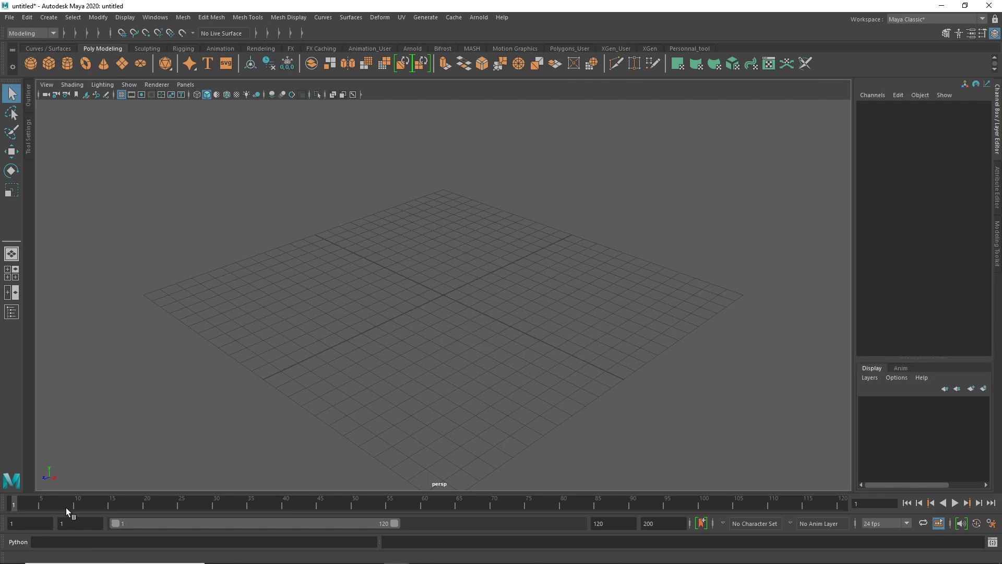
{"action": "left_click_drag", "start_coordinate": [3, 508], "coordinate": [125, 312]}
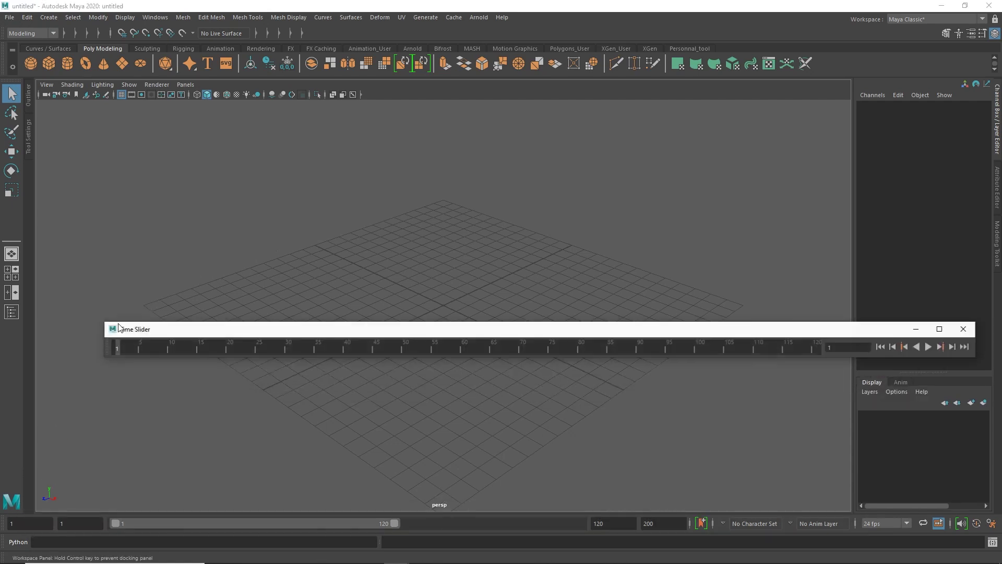
{"action": "left_click_drag", "start_coordinate": [2, 523], "coordinate": [157, 369]}
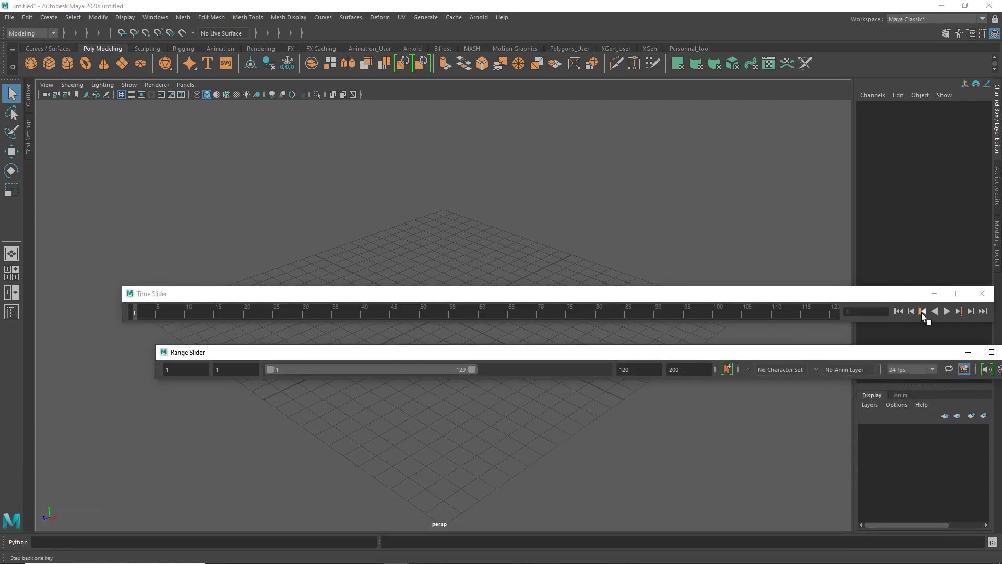
{"action": "left_click_drag", "start_coordinate": [919, 294], "coordinate": [815, 293]}
{"action": "left_click", "coordinate": [877, 293]}
{"action": "left_click_drag", "start_coordinate": [927, 346], "coordinate": [764, 345]}
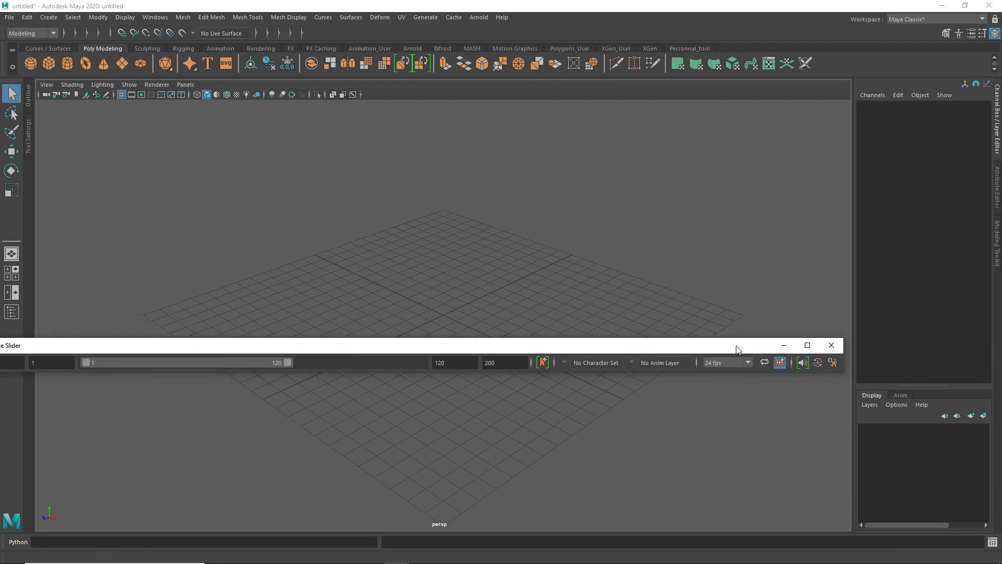
{"action": "left_click", "coordinate": [829, 343]}
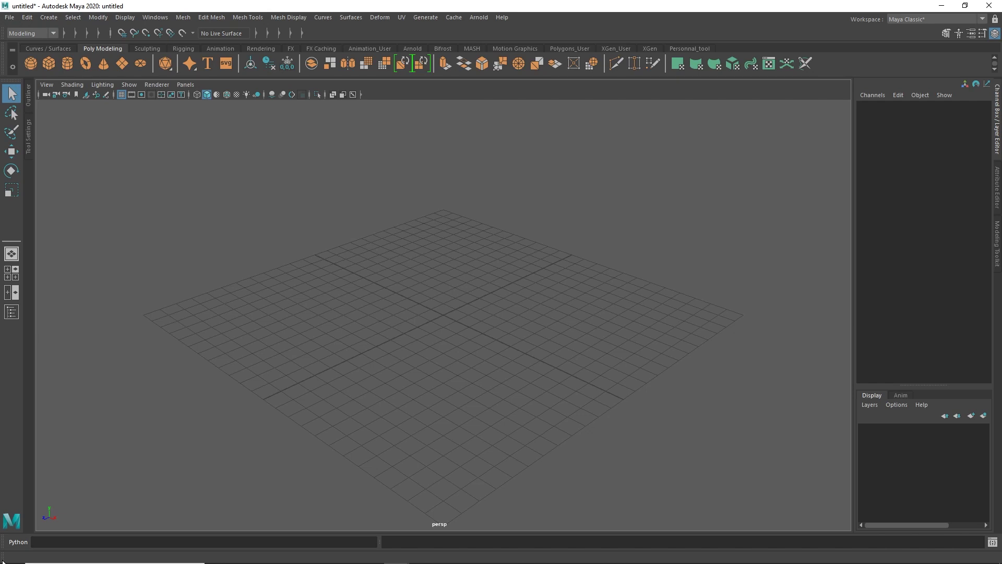
{"action": "left_click_drag", "start_coordinate": [3, 560], "coordinate": [83, 331]}
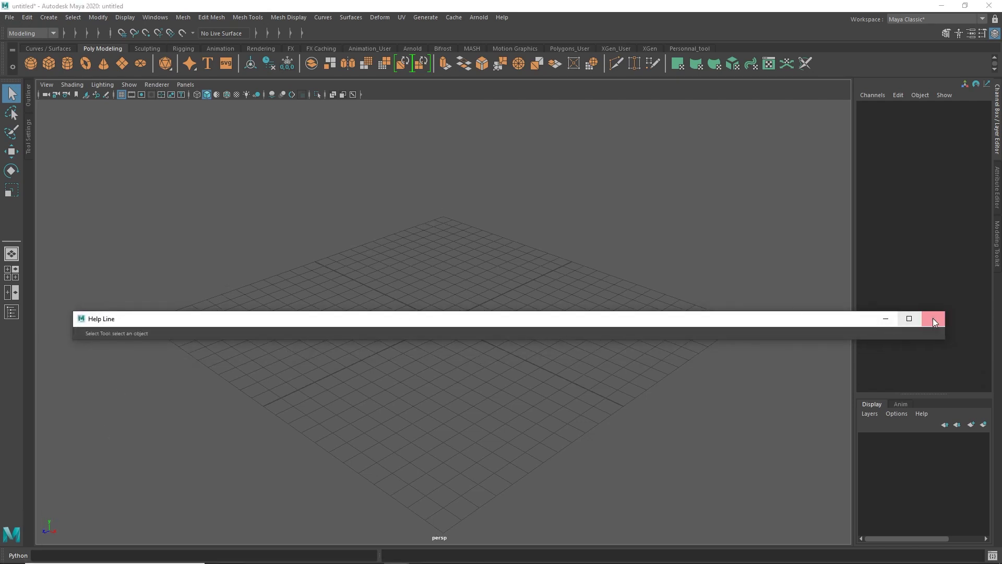
{"action": "left_click", "coordinate": [929, 318]}
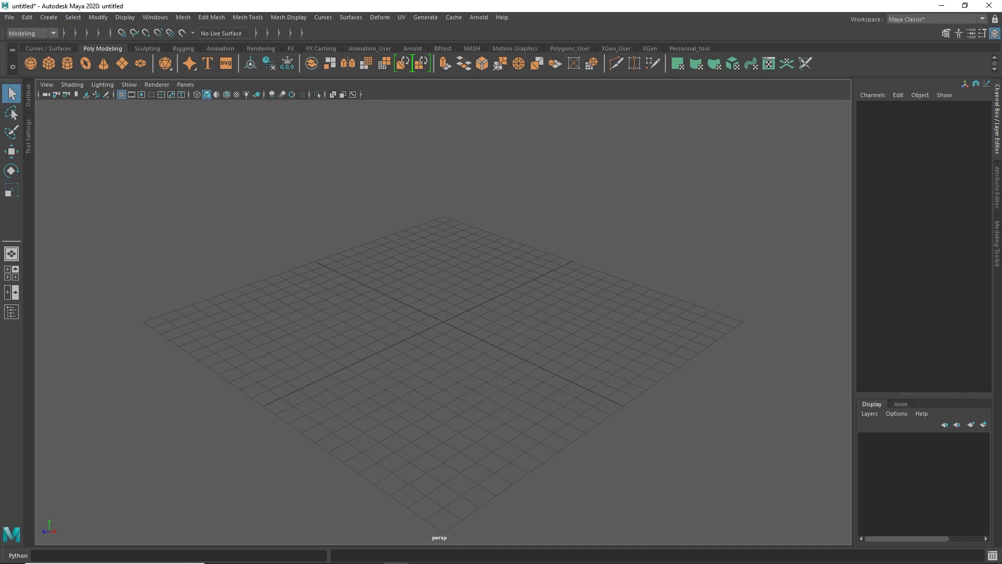
Step: Reset the current Maya Classic workspace from the Workspace list to restore its default layout
{"action": "left_click", "coordinate": [984, 19]}
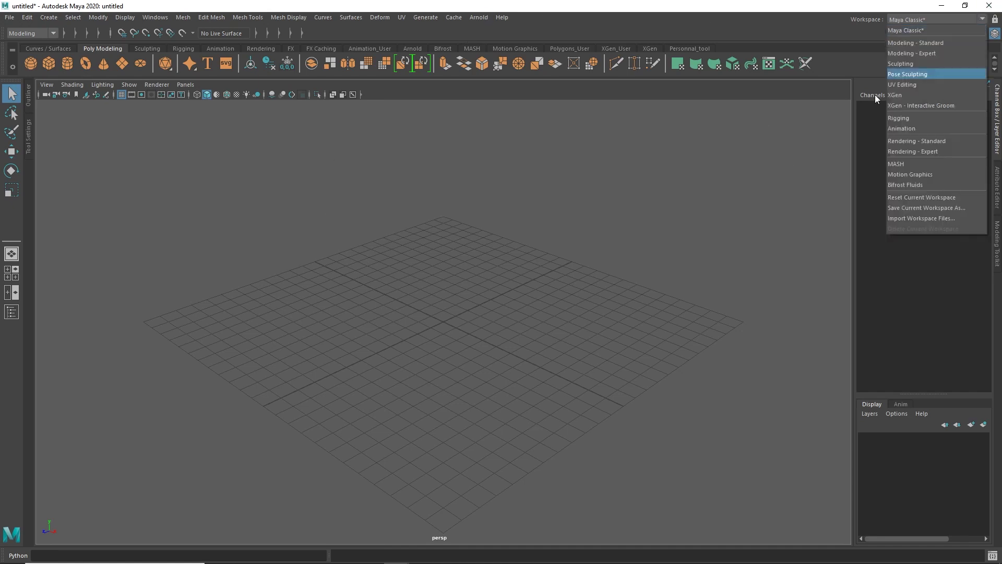
{"action": "left_click", "coordinate": [909, 198]}
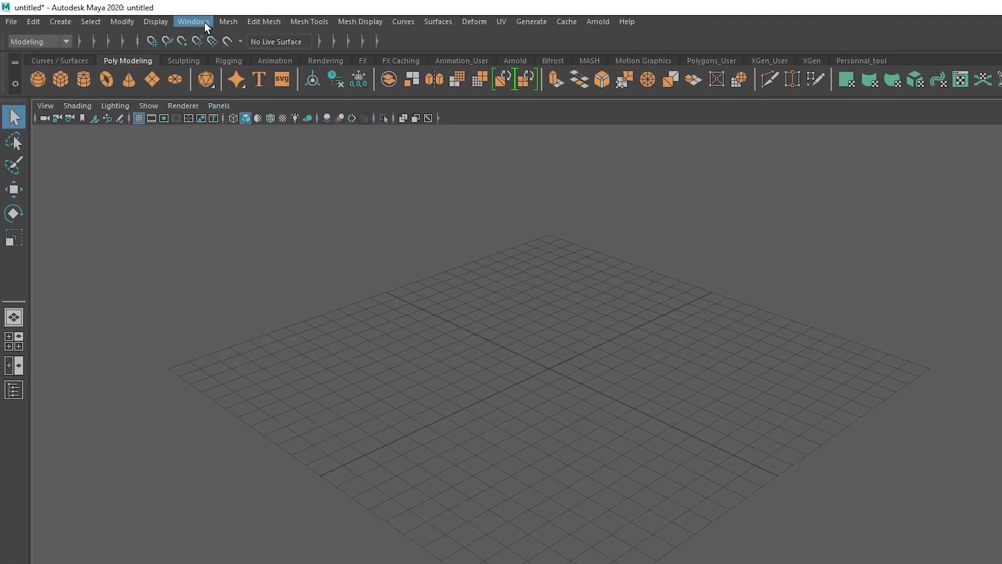
{"action": "mouse_move", "coordinate": [231, 145]}
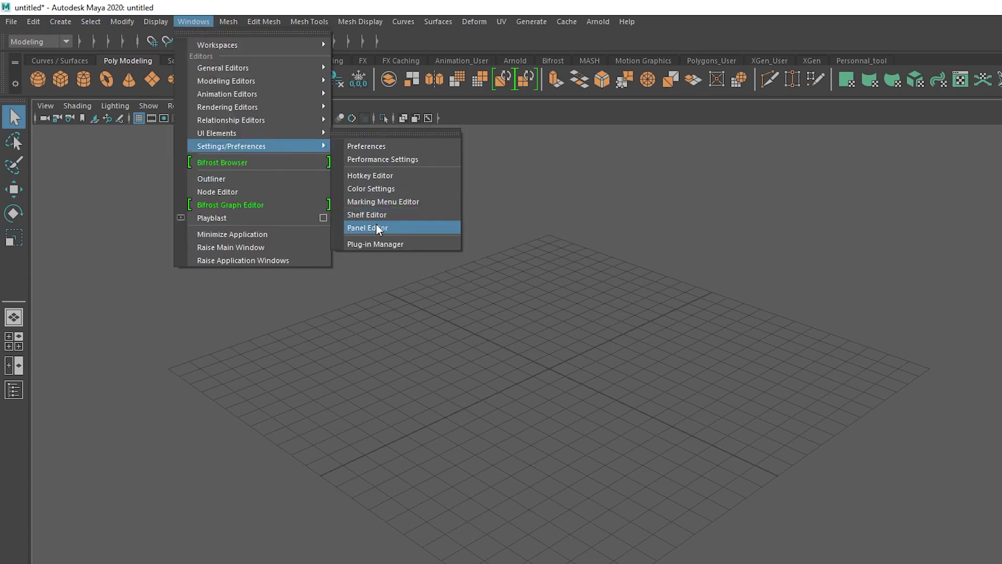
Step: Open the Plug-in Manager, move it up and make it taller, and scroll through the plug-in list
{"action": "left_click", "coordinate": [372, 244]}
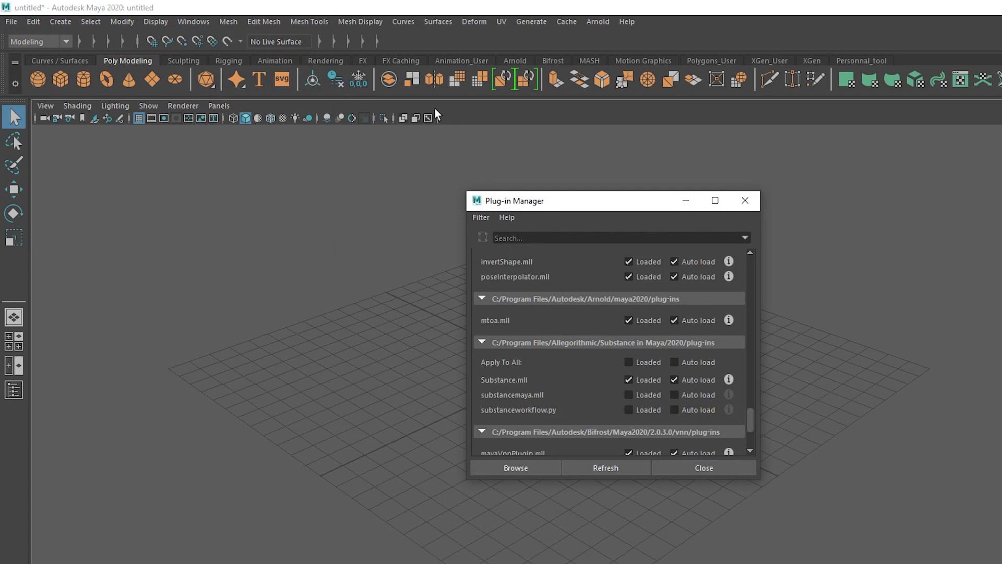
{"action": "left_click_drag", "start_coordinate": [611, 209], "coordinate": [528, 78]}
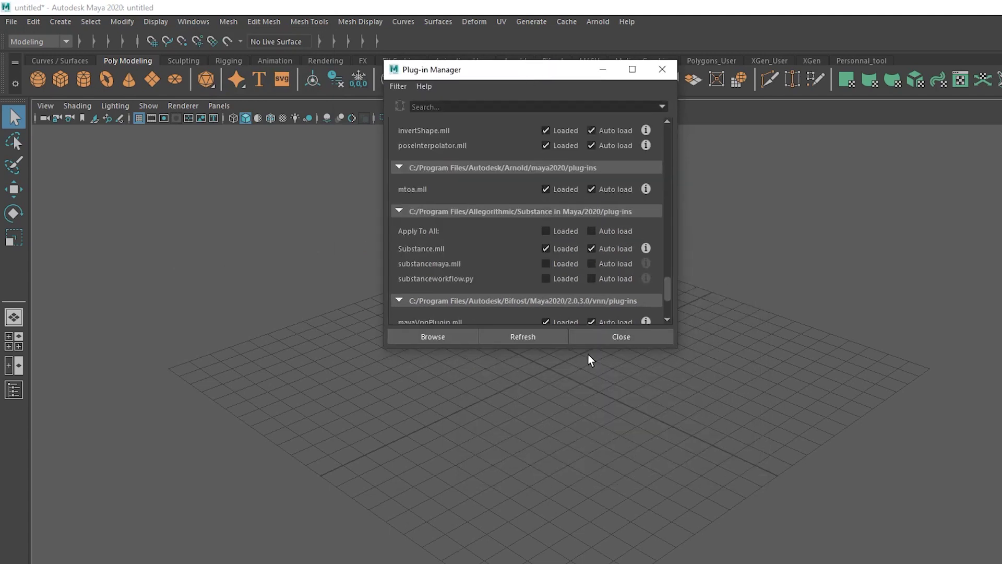
{"action": "left_click_drag", "start_coordinate": [581, 347], "coordinate": [567, 562]}
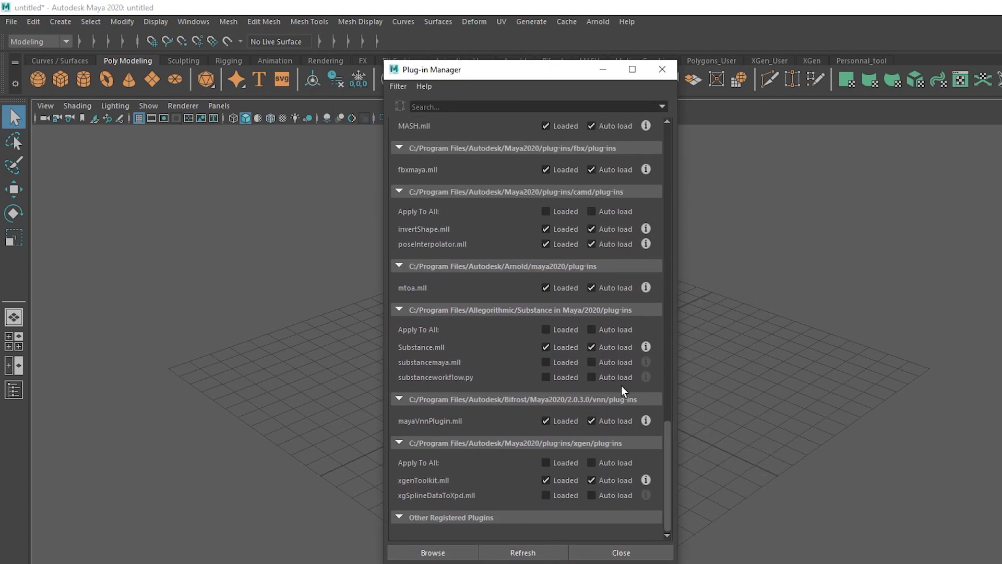
{"action": "scroll", "coordinate": [626, 208], "scroll_direction": "up", "scroll_amount": 10}
{"action": "scroll", "coordinate": [645, 380], "scroll_direction": "down", "scroll_amount": 5}
{"action": "scroll", "coordinate": [637, 440], "scroll_direction": "down", "scroll_amount": 5}
{"action": "scroll", "coordinate": [628, 295], "scroll_direction": "up", "scroll_amount": 10}
{"action": "scroll", "coordinate": [628, 419], "scroll_direction": "down", "scroll_amount": 10}
{"action": "scroll", "coordinate": [631, 406], "scroll_direction": "up", "scroll_amount": 2}
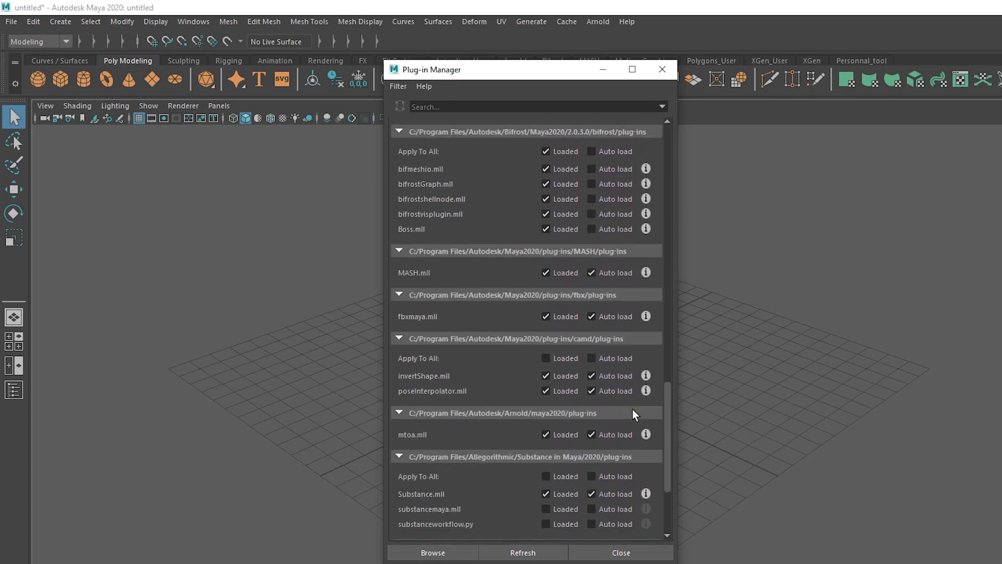
{"action": "scroll", "coordinate": [634, 409], "scroll_direction": "up", "scroll_amount": 5}
{"action": "scroll", "coordinate": [634, 377], "scroll_direction": "down", "scroll_amount": 2}
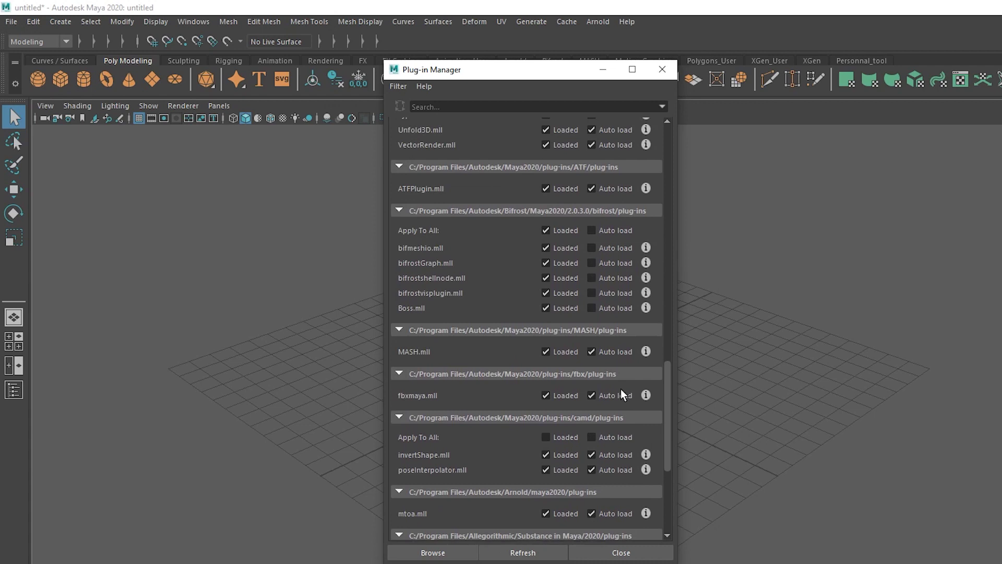
{"action": "scroll", "coordinate": [621, 389], "scroll_direction": "up", "scroll_amount": 2}
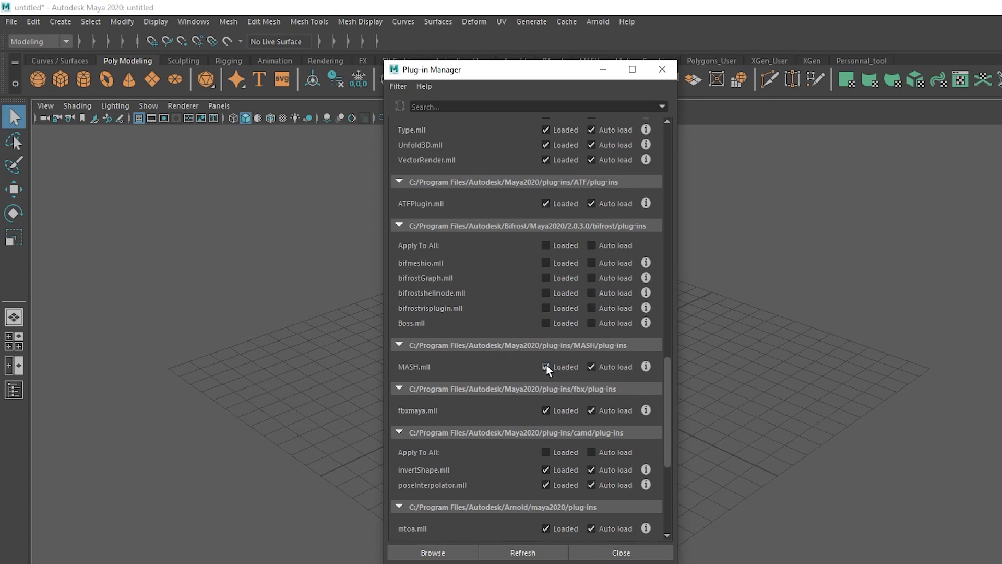
Step: Unload the MASH and Arnold mtoa.mll plug-ins, forcing the Arnold unload, then close the manager
{"action": "left_click", "coordinate": [592, 365]}
{"action": "scroll", "coordinate": [482, 255], "scroll_direction": "down", "scroll_amount": 1}
{"action": "scroll", "coordinate": [549, 233], "scroll_direction": "down", "scroll_amount": 1}
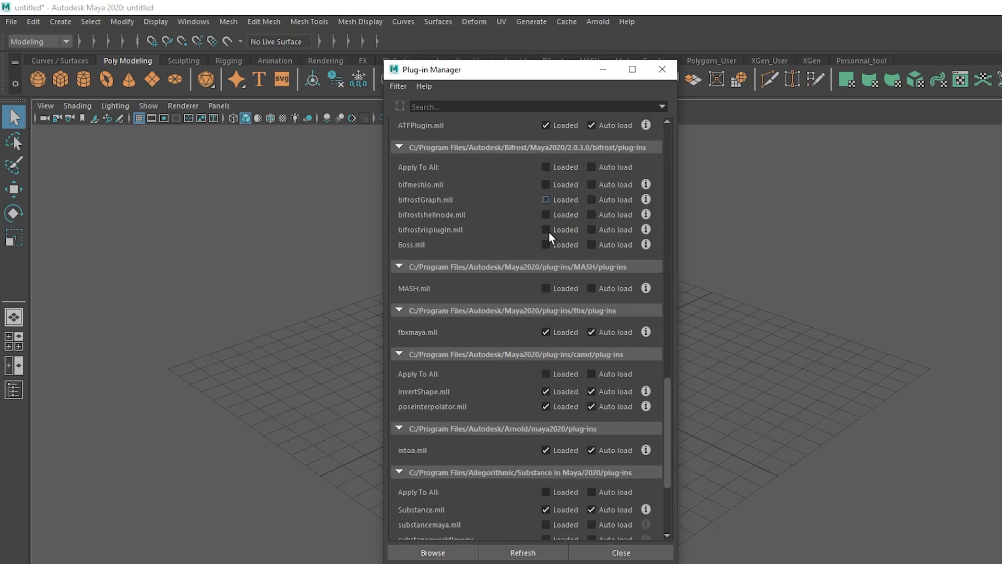
{"action": "left_click", "coordinate": [551, 448]}
{"action": "left_click", "coordinate": [510, 353]}
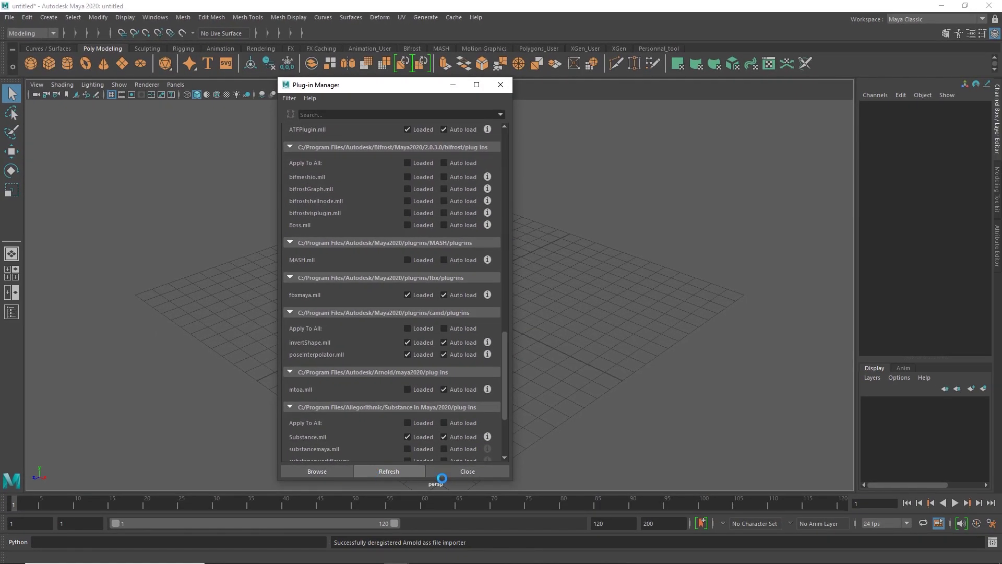
{"action": "left_click", "coordinate": [453, 471]}
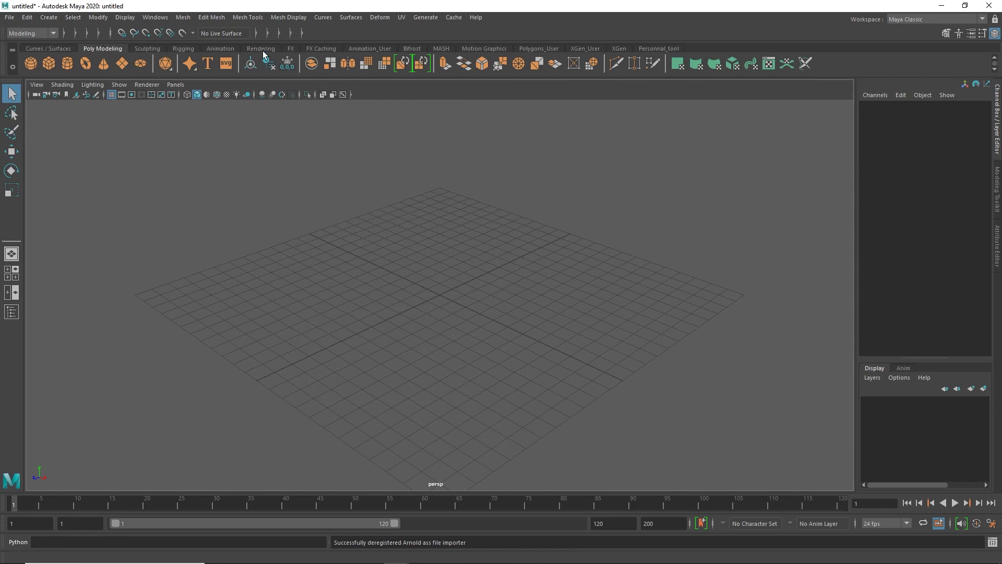
Step: Switch the menu set to Rigging, then FX, then back to Modeling with F2
{"action": "left_click", "coordinate": [55, 32]}
{"action": "left_click", "coordinate": [47, 56]}
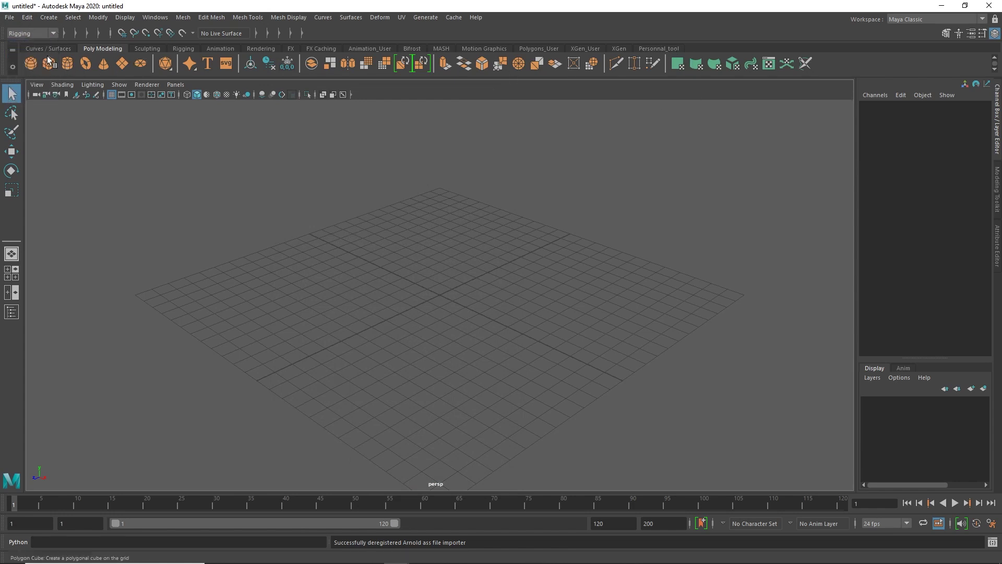
{"action": "left_click", "coordinate": [27, 35]}
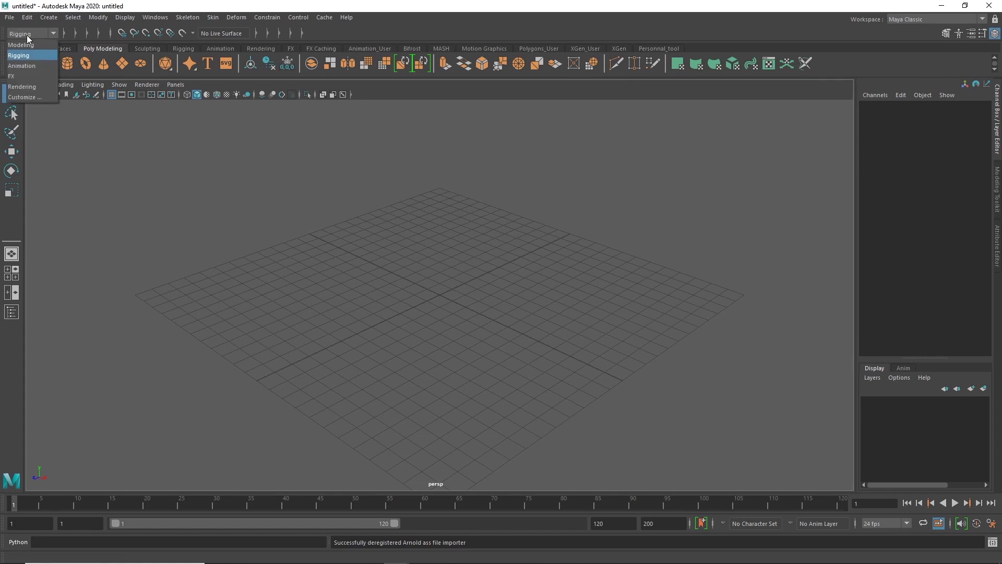
{"action": "left_click", "coordinate": [23, 79]}
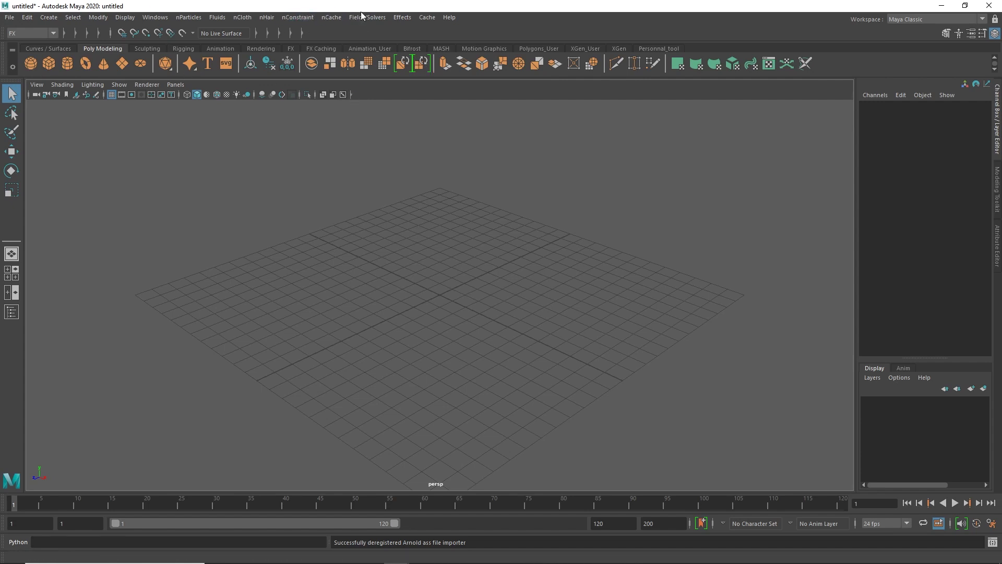
{"action": "key", "text": "F2"}
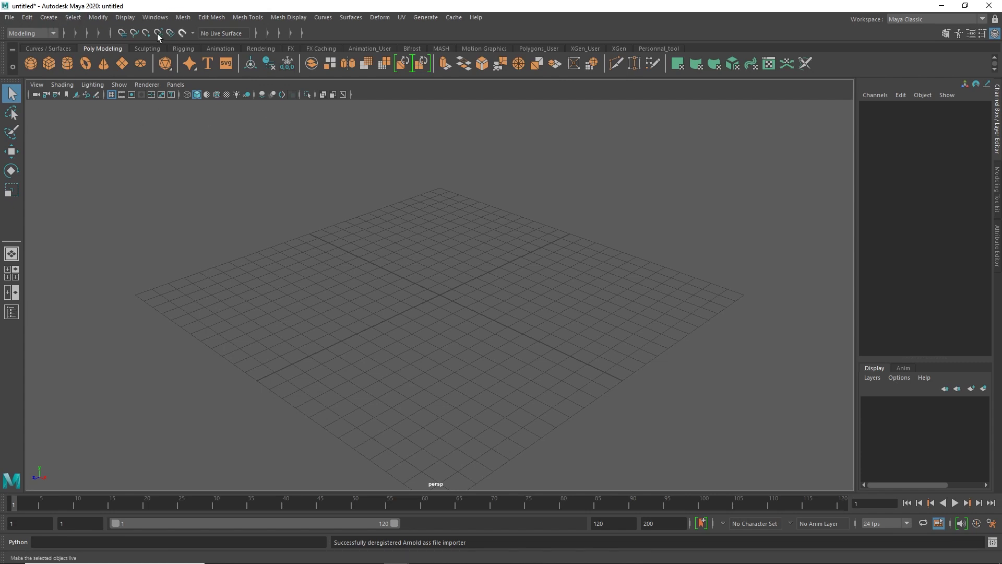
{"action": "left_click", "coordinate": [155, 17]}
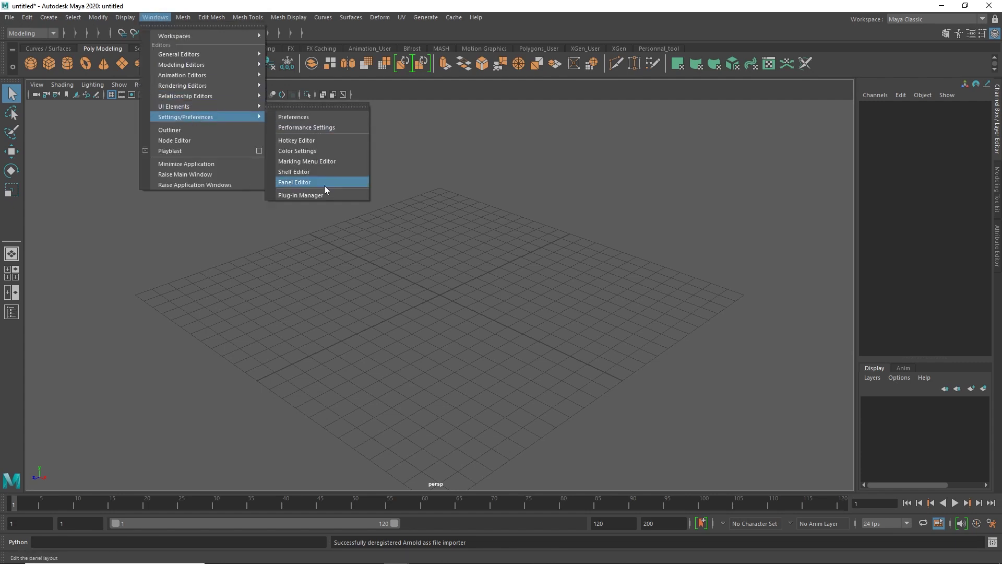
Step: Reopen the Plug-in Manager, enlarge and raise it, and scroll to confirm Bifrost, MASH and mtoa.mll are unloaded
{"action": "left_click", "coordinate": [322, 199]}
{"action": "scroll", "coordinate": [533, 248], "scroll_direction": "down", "scroll_amount": 5}
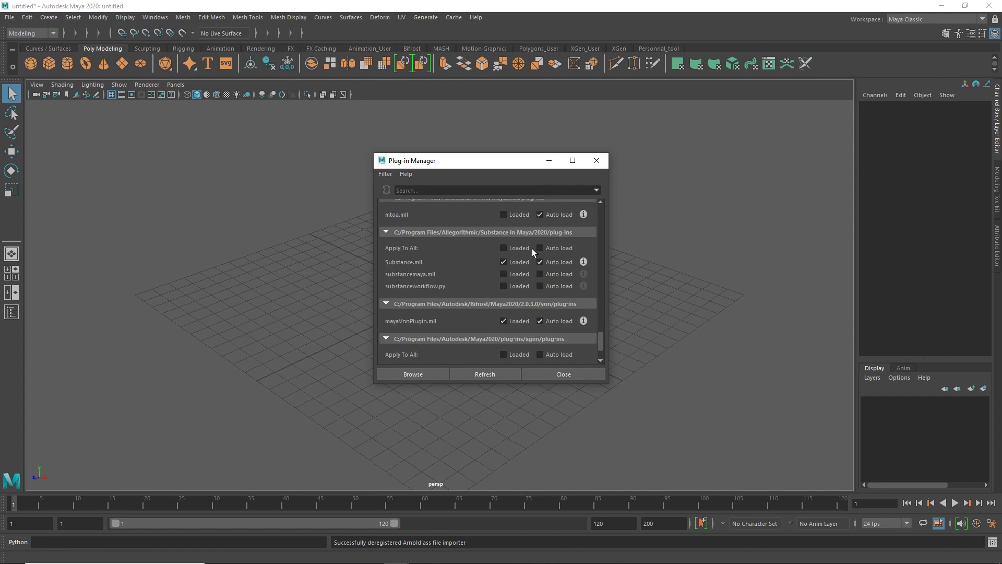
{"action": "scroll", "coordinate": [517, 292], "scroll_direction": "down", "scroll_amount": 5}
{"action": "left_click_drag", "start_coordinate": [517, 384], "coordinate": [517, 488]}
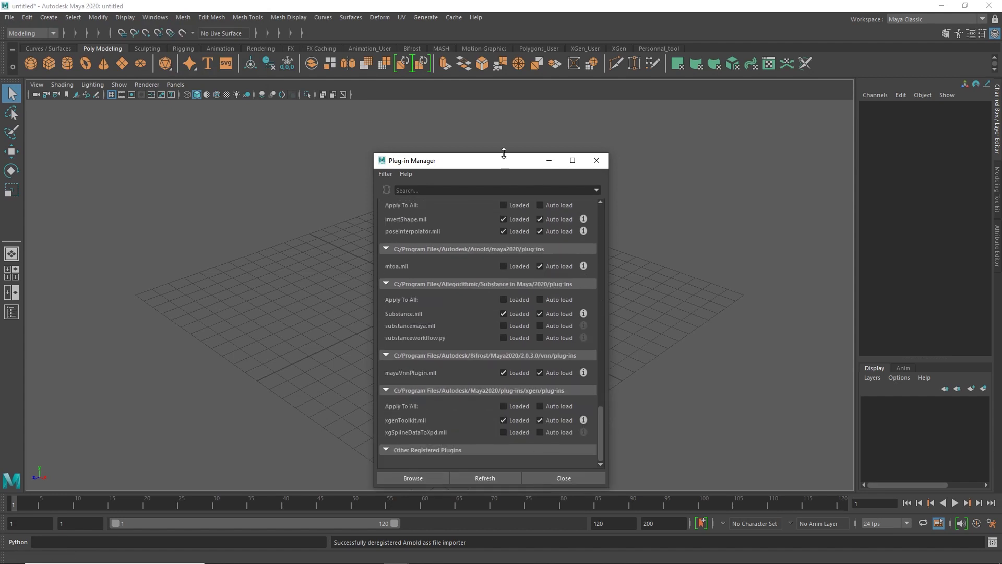
{"action": "left_click_drag", "start_coordinate": [497, 161], "coordinate": [492, 99]}
{"action": "scroll", "coordinate": [529, 222], "scroll_direction": "up", "scroll_amount": 2}
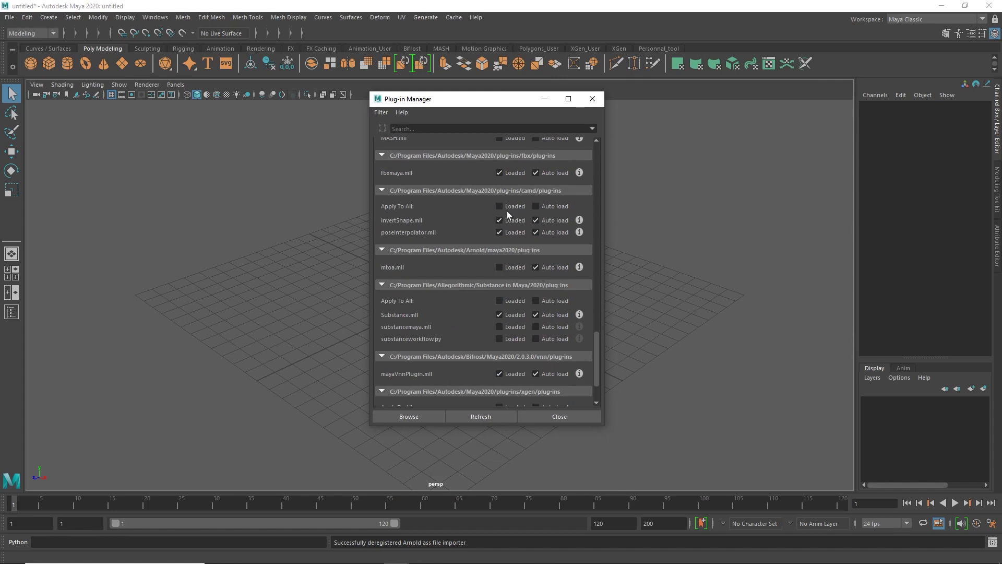
{"action": "scroll", "coordinate": [562, 229], "scroll_direction": "down", "scroll_amount": 3}
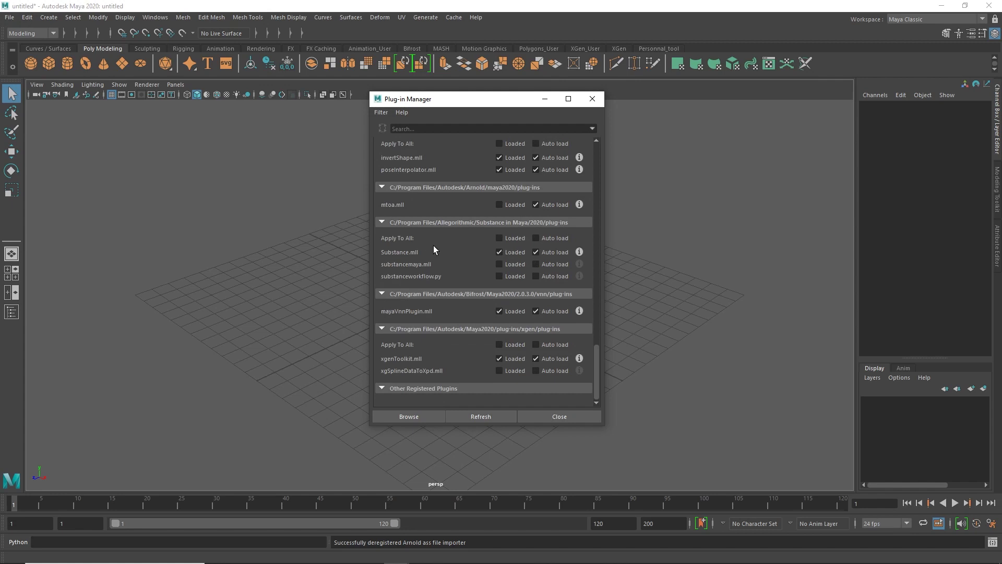
{"action": "scroll", "coordinate": [512, 204], "scroll_direction": "up", "scroll_amount": 2}
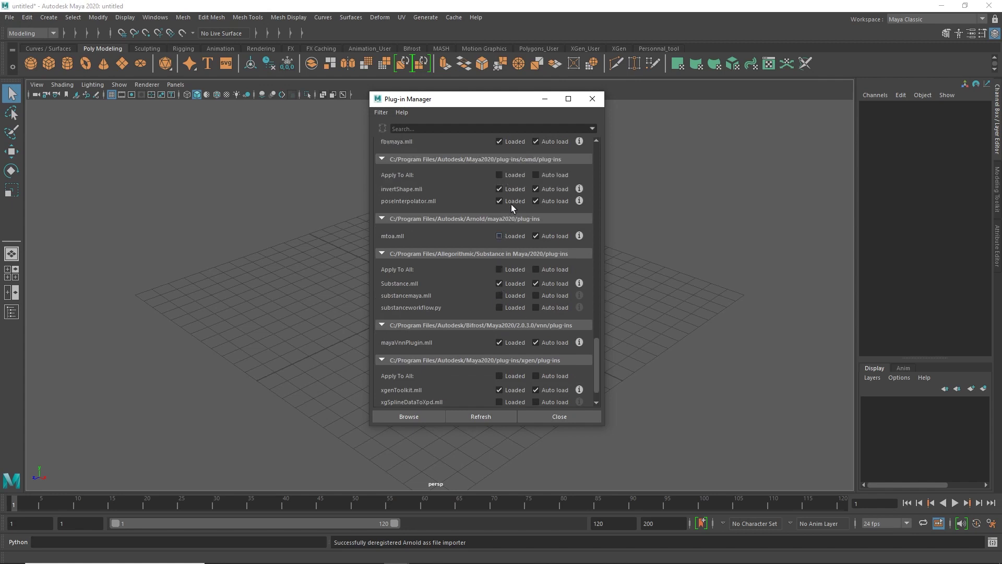
{"action": "scroll", "coordinate": [521, 178], "scroll_direction": "up", "scroll_amount": 2}
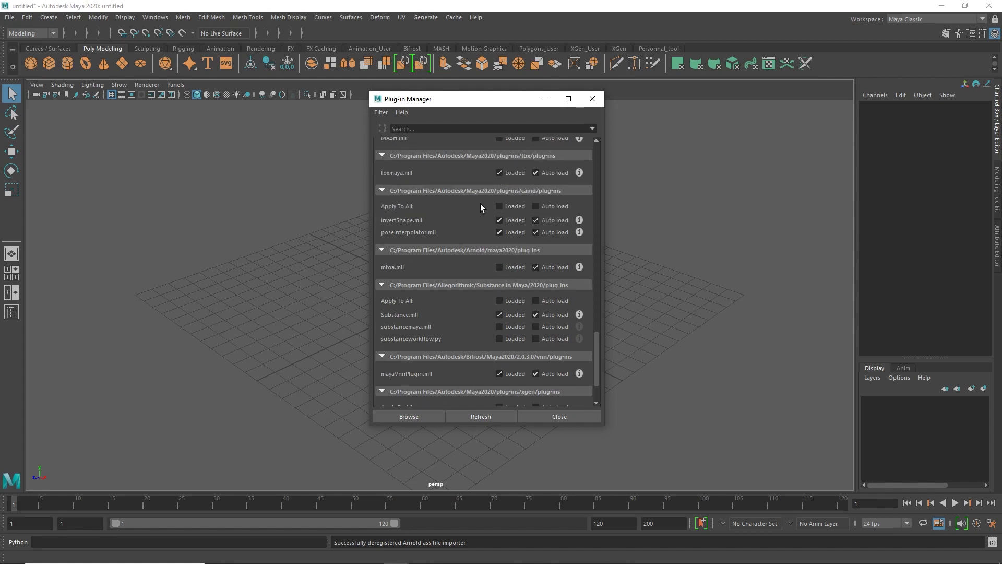
{"action": "scroll", "coordinate": [480, 204], "scroll_direction": "up", "scroll_amount": 4}
{"action": "scroll", "coordinate": [499, 206], "scroll_direction": "up", "scroll_amount": 2}
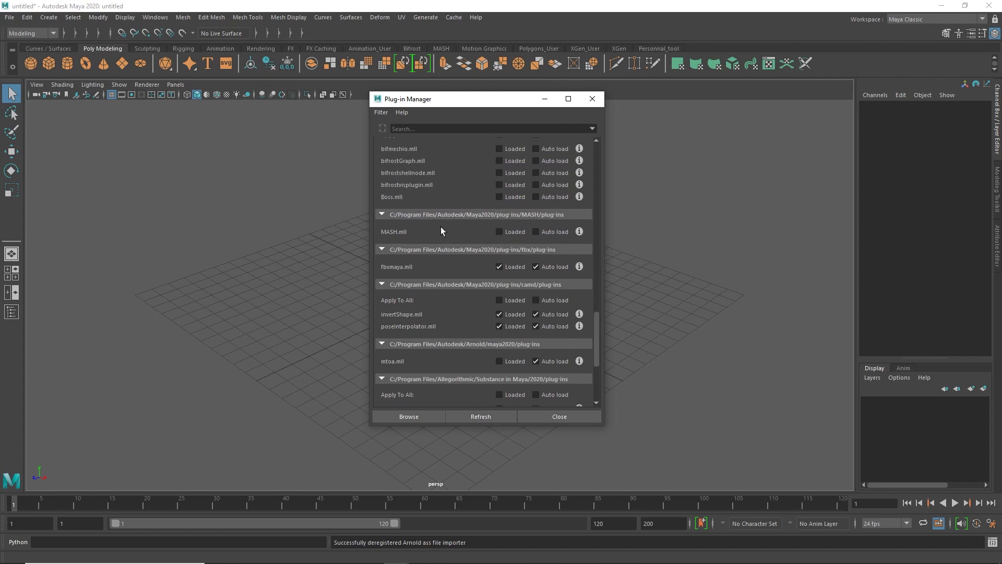
{"action": "scroll", "coordinate": [446, 229], "scroll_direction": "up", "scroll_amount": 2}
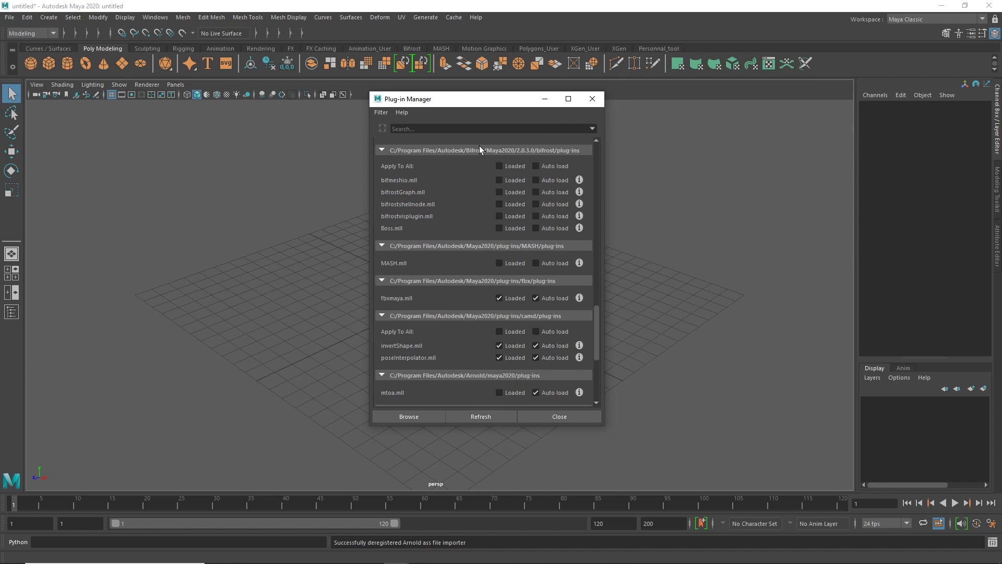
Step: Close the Plug-in Manager and browse the Sculpting, Rigging, FX, FX Caching, Animation_User, Bifrost, MASH and Motion Graphics shelves
{"action": "left_click", "coordinate": [570, 418]}
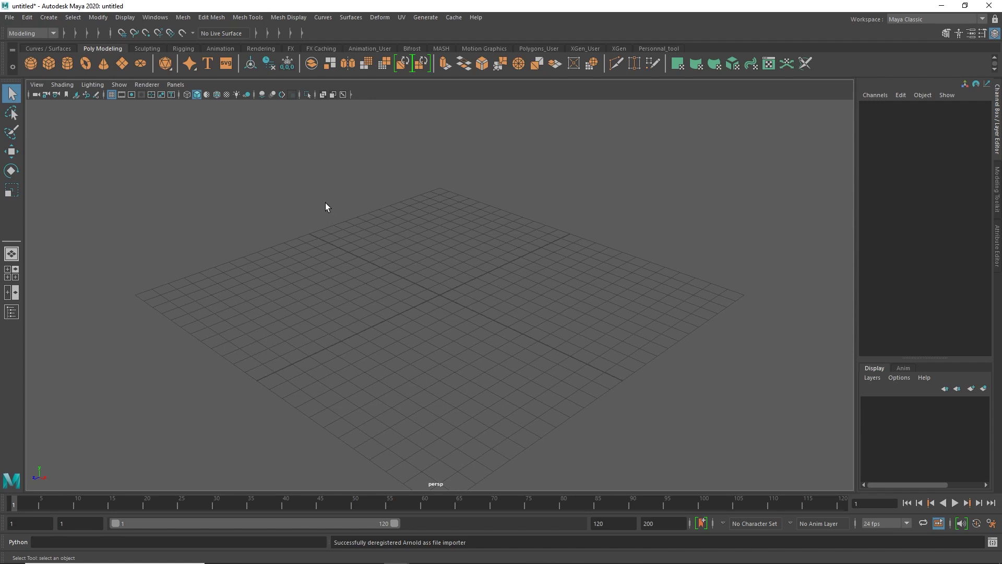
{"action": "left_click", "coordinate": [44, 47]}
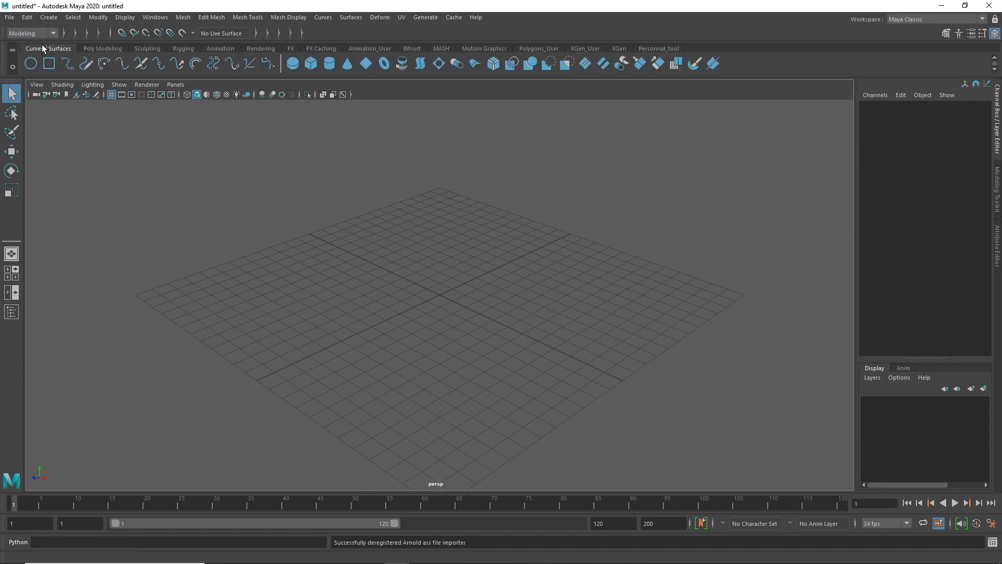
{"action": "left_click", "coordinate": [150, 48]}
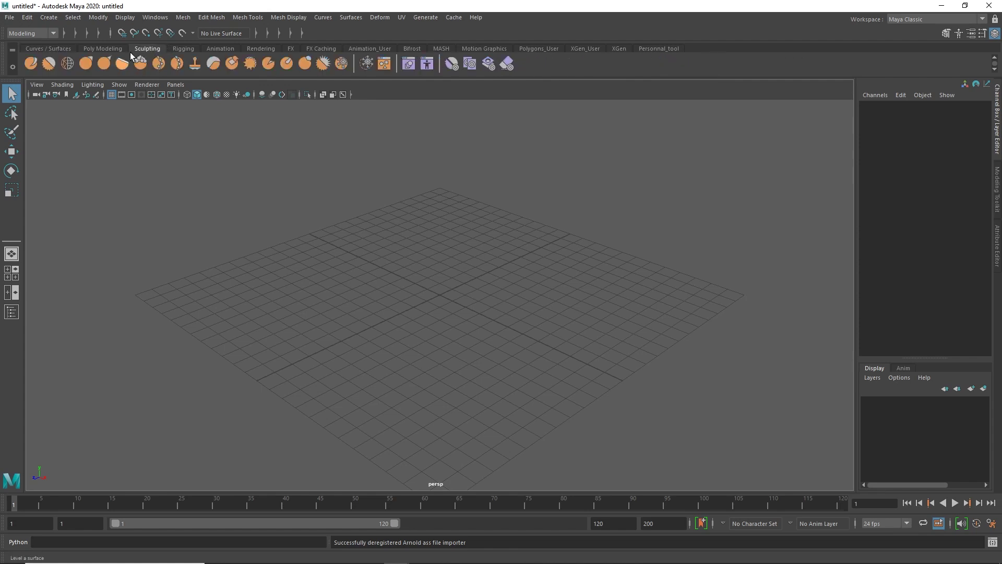
{"action": "left_click", "coordinate": [185, 48]}
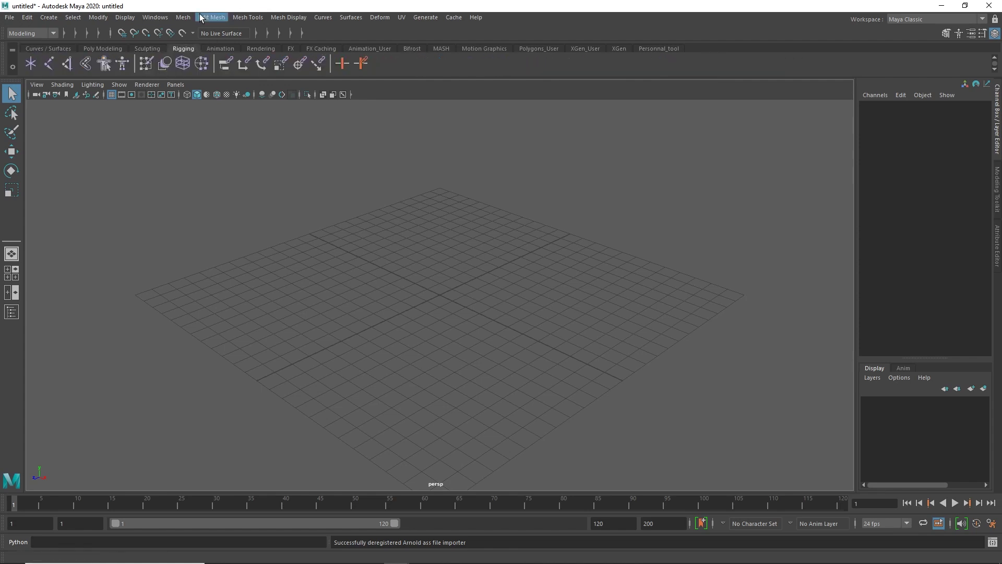
{"action": "left_click", "coordinate": [224, 48]}
{"action": "left_click", "coordinate": [261, 48]}
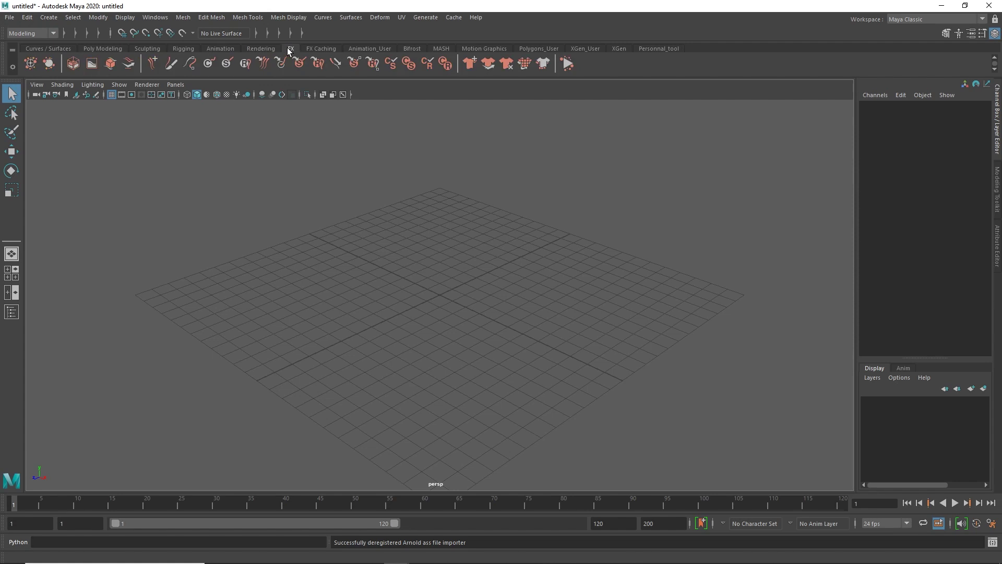
{"action": "left_click", "coordinate": [317, 48]}
{"action": "left_click", "coordinate": [378, 48]}
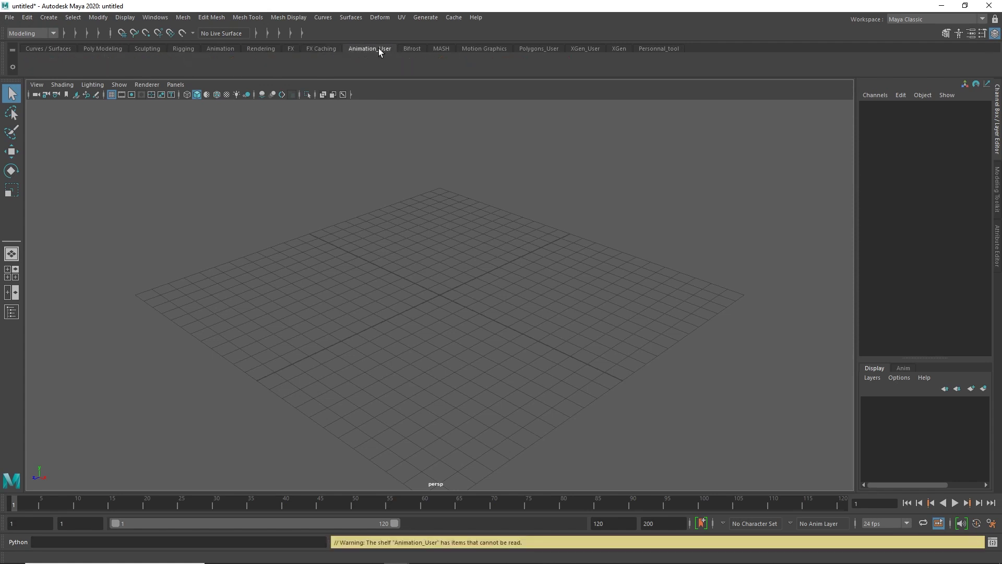
{"action": "left_click", "coordinate": [412, 48]}
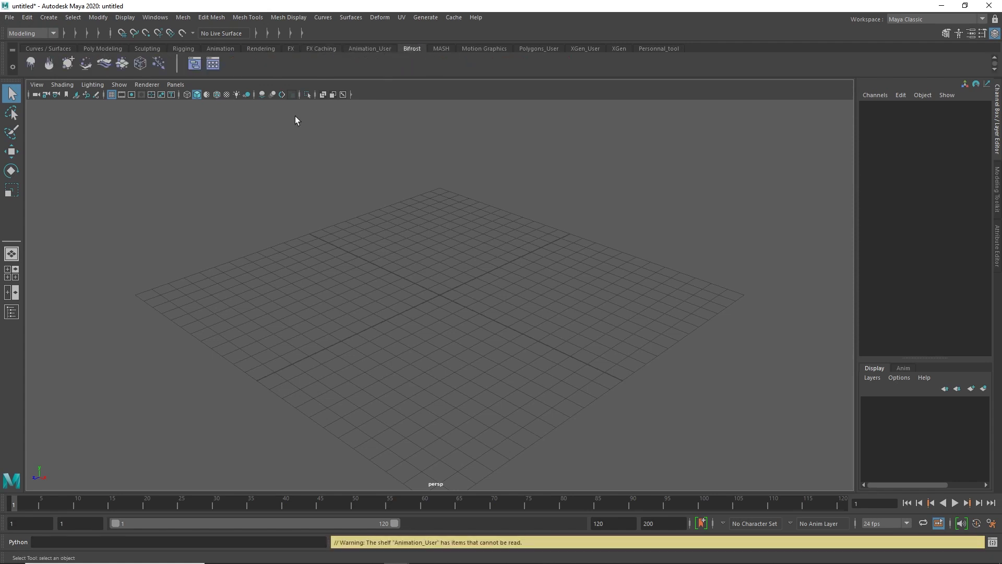
{"action": "left_click", "coordinate": [441, 48]}
{"action": "left_click", "coordinate": [442, 48]}
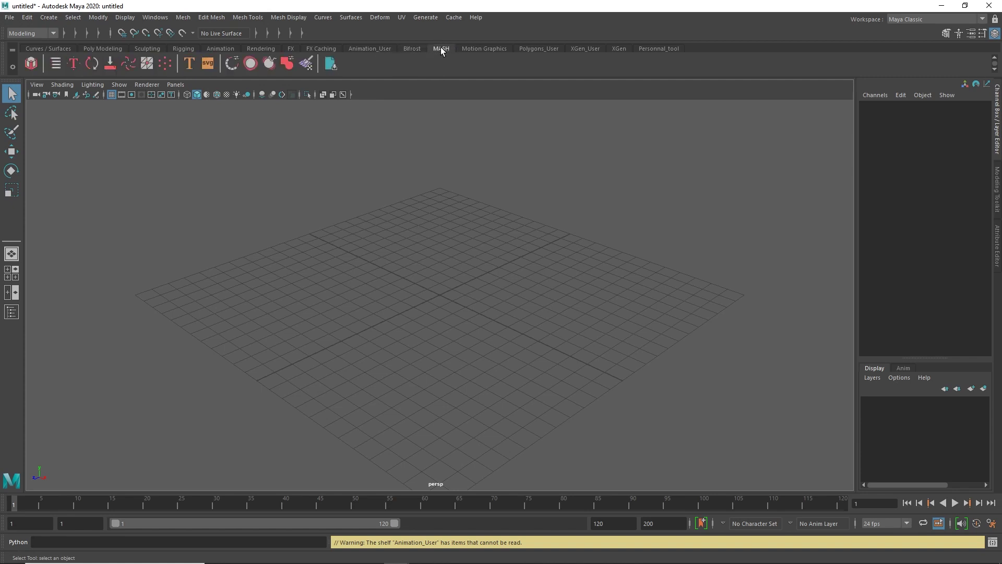
{"action": "left_click", "coordinate": [479, 48]}
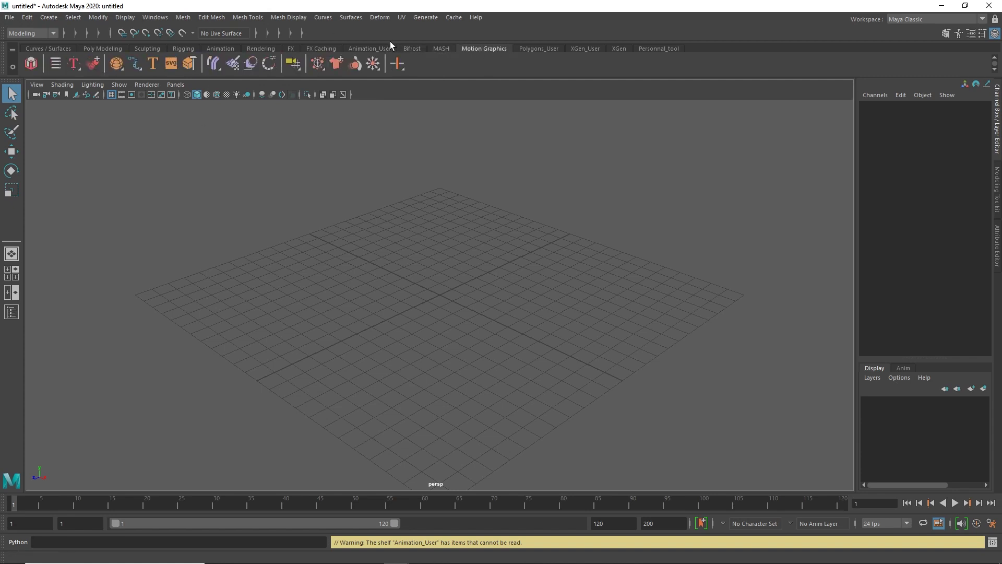
Step: Compare the empty XGen_User and Polygons_User shelves with XGen and MASH, ending on Curves / Surfaces
{"action": "left_click", "coordinate": [555, 48]}
{"action": "left_click", "coordinate": [584, 49]}
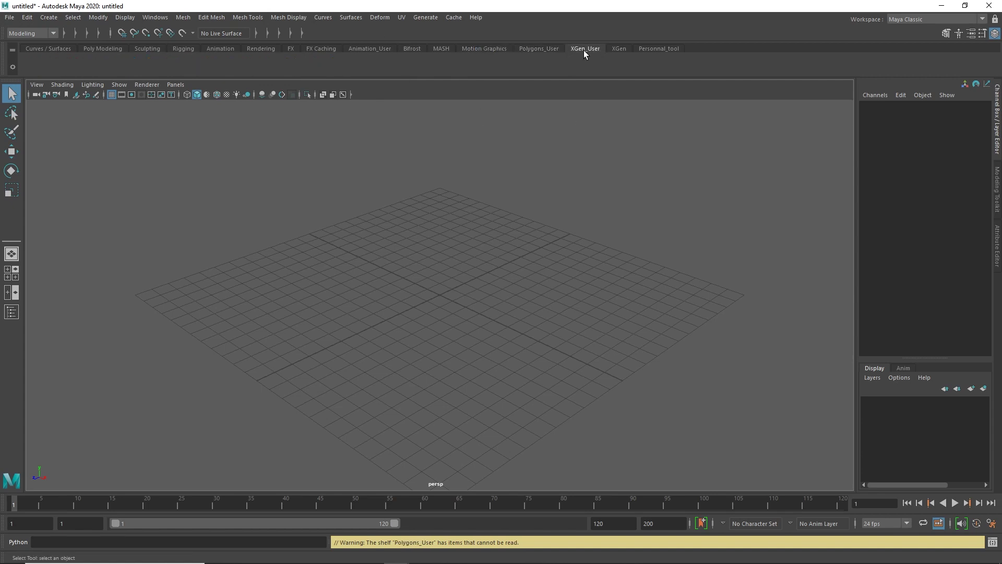
{"action": "left_click", "coordinate": [631, 49]}
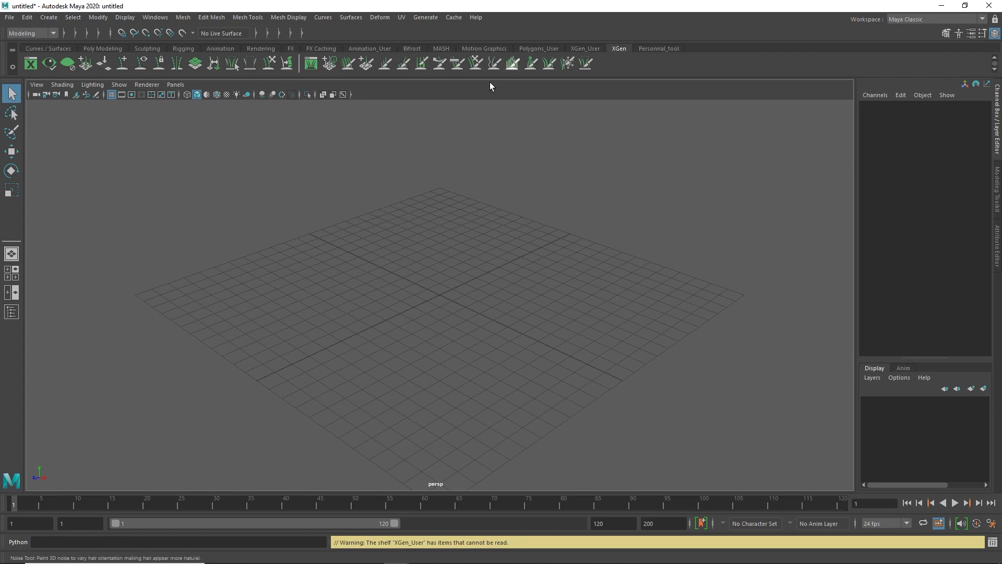
{"action": "left_click", "coordinate": [584, 48]}
{"action": "left_click", "coordinate": [543, 49]}
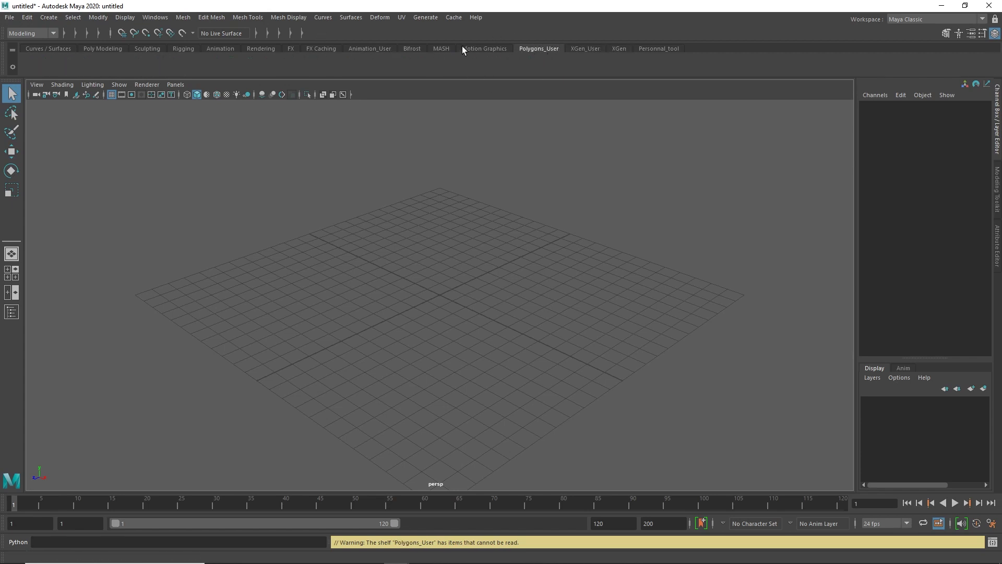
{"action": "left_click", "coordinate": [445, 47]}
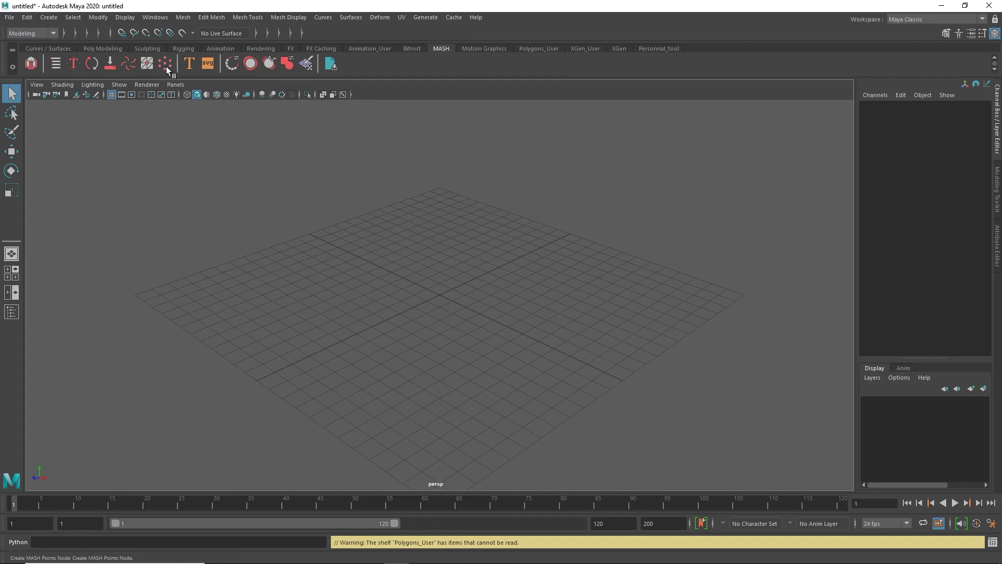
{"action": "left_click", "coordinate": [585, 51]}
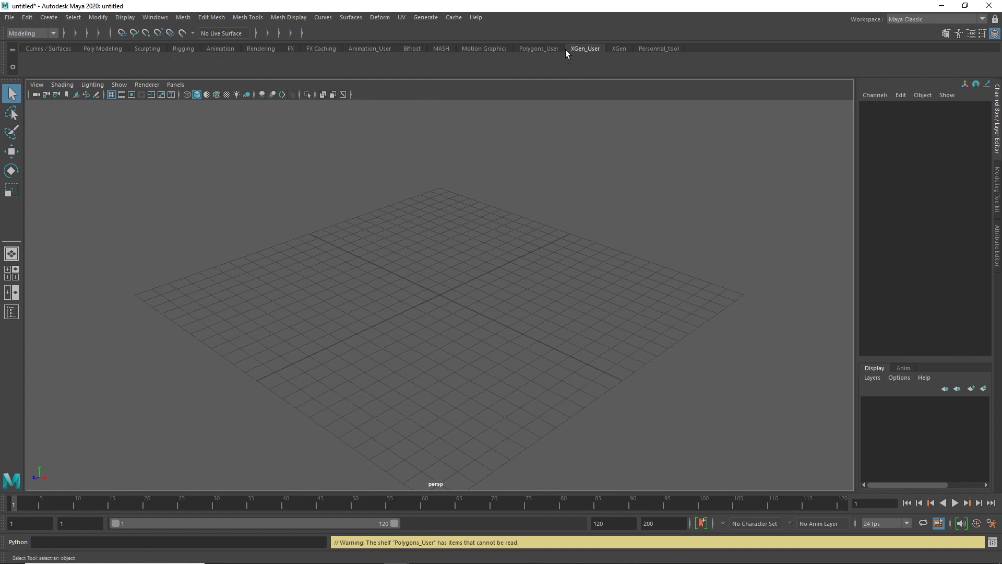
{"action": "left_click", "coordinate": [548, 48]}
{"action": "left_click", "coordinate": [618, 48]}
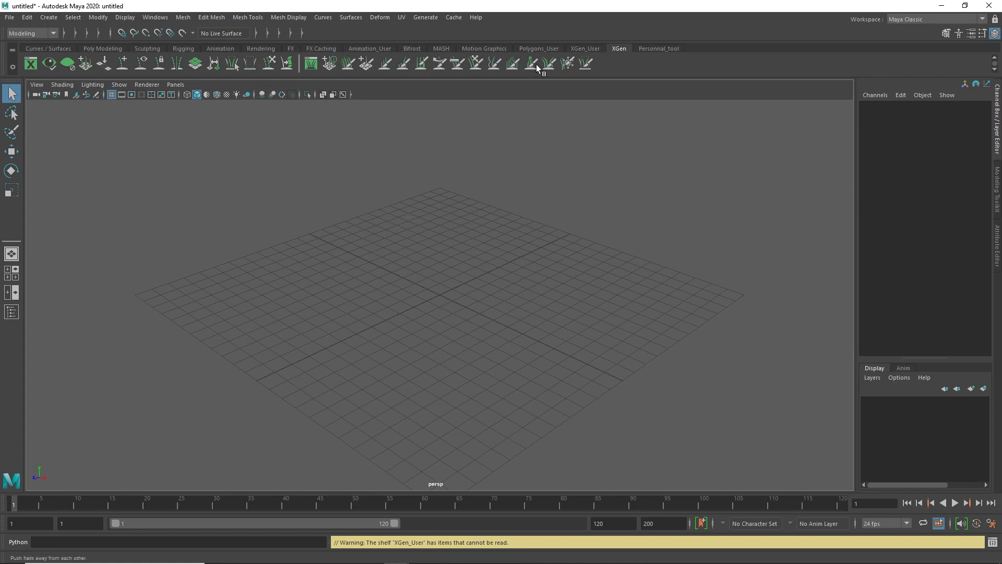
{"action": "left_click", "coordinate": [43, 49]}
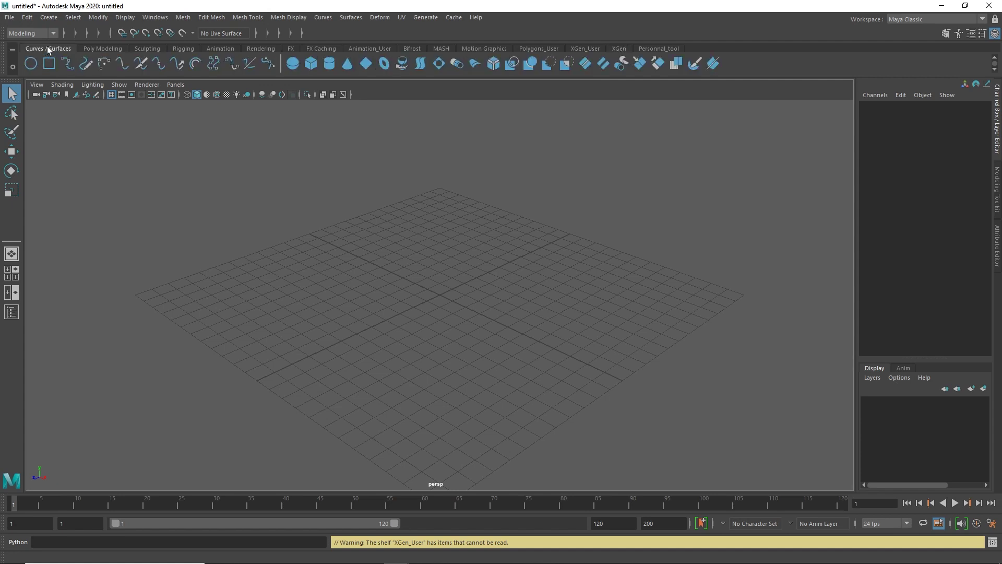
Step: Show the Poly Modeling shelf and look over the available workspace layouts
{"action": "left_click", "coordinate": [89, 47]}
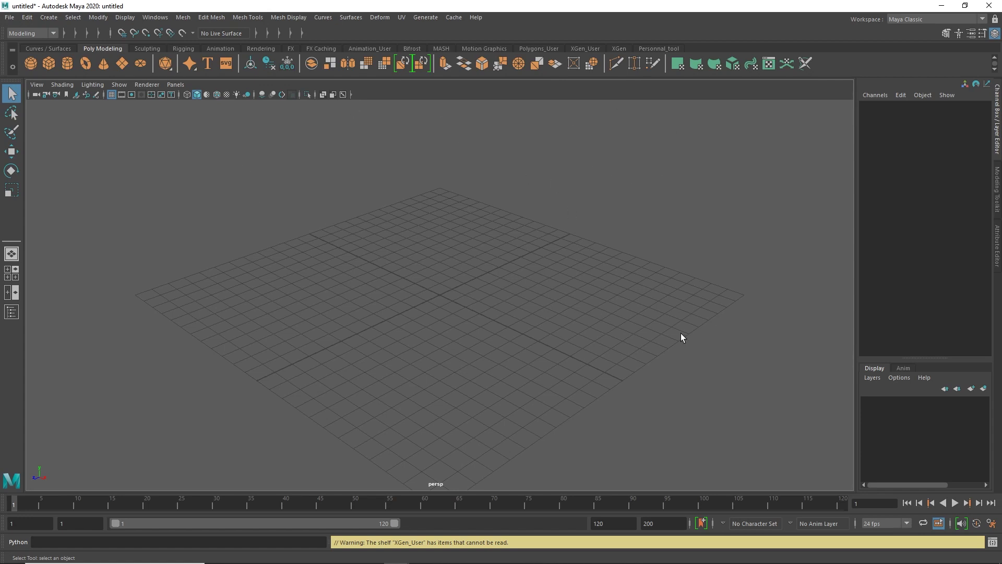
{"action": "left_click", "coordinate": [959, 20]}
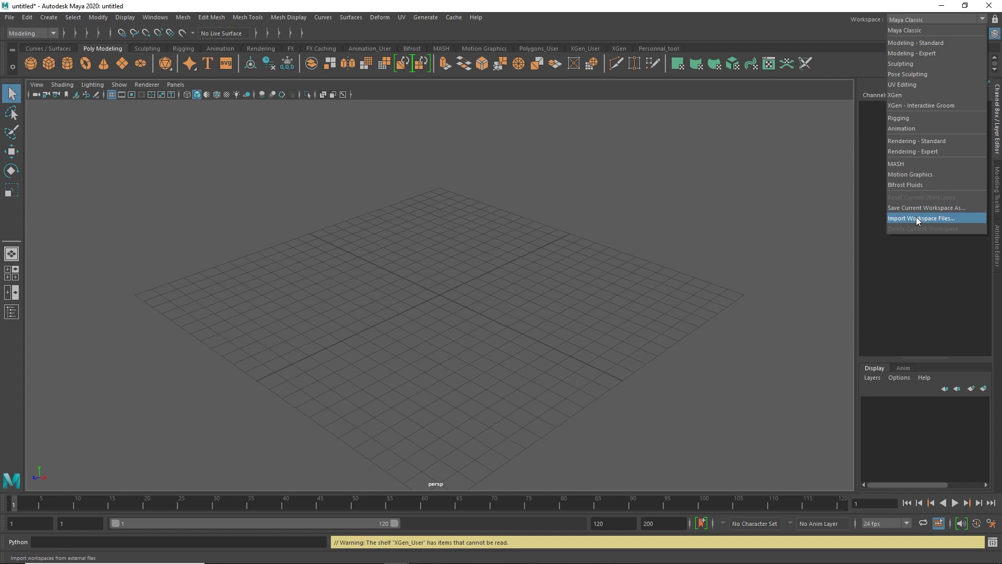
{"action": "left_click", "coordinate": [158, 19]}
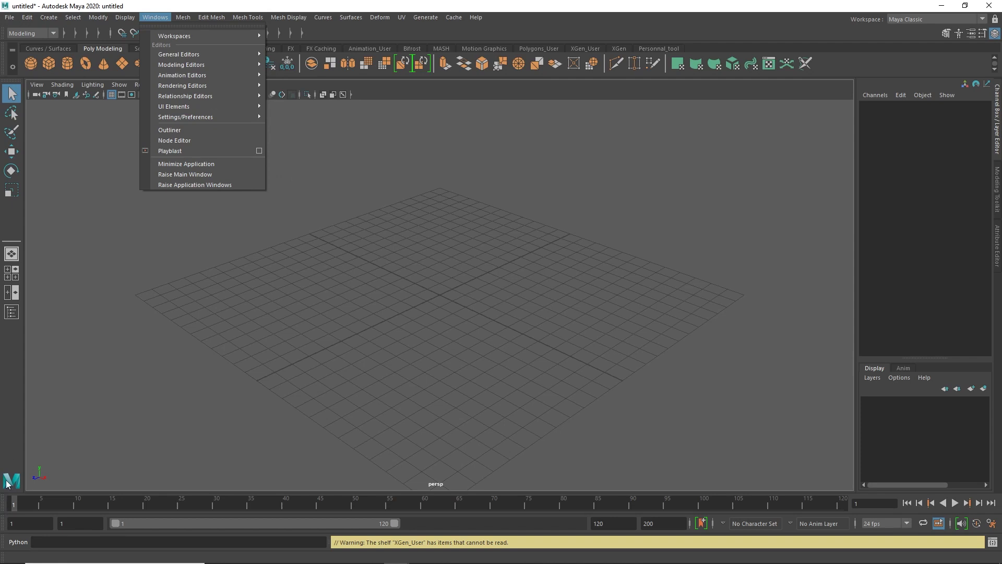
Step: Detach the Time Slider, then hide the Time Slider and Range Slider via UI Elements
{"action": "key", "text": "Escape"}
{"action": "mouse_move", "coordinate": [4, 505]}
{"action": "left_mouse_down"}
{"action": "mouse_move", "coordinate": [13, 526]}
{"action": "mouse_move", "coordinate": [55, 515]}
{"action": "left_mouse_up"}
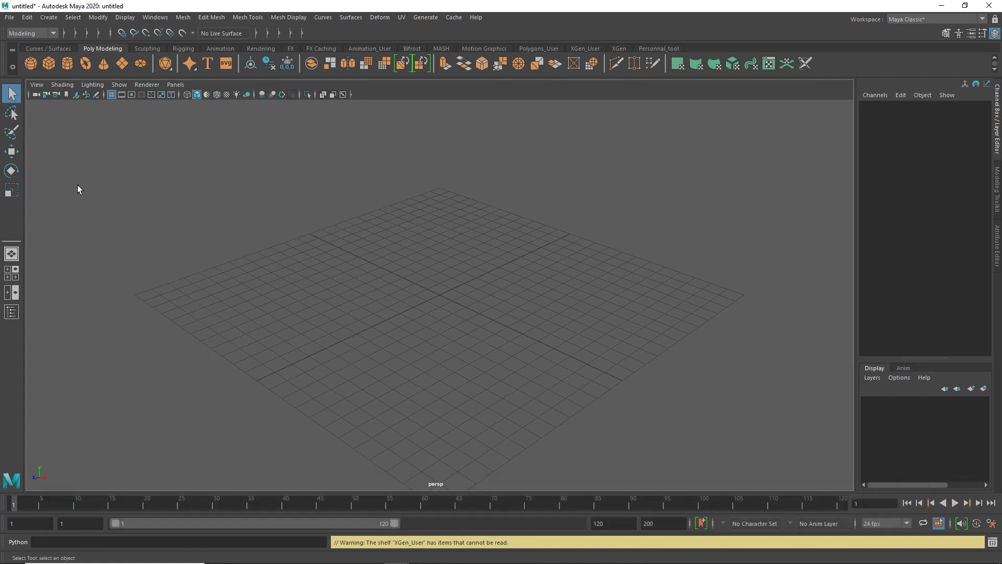
{"action": "left_click", "coordinate": [155, 18]}
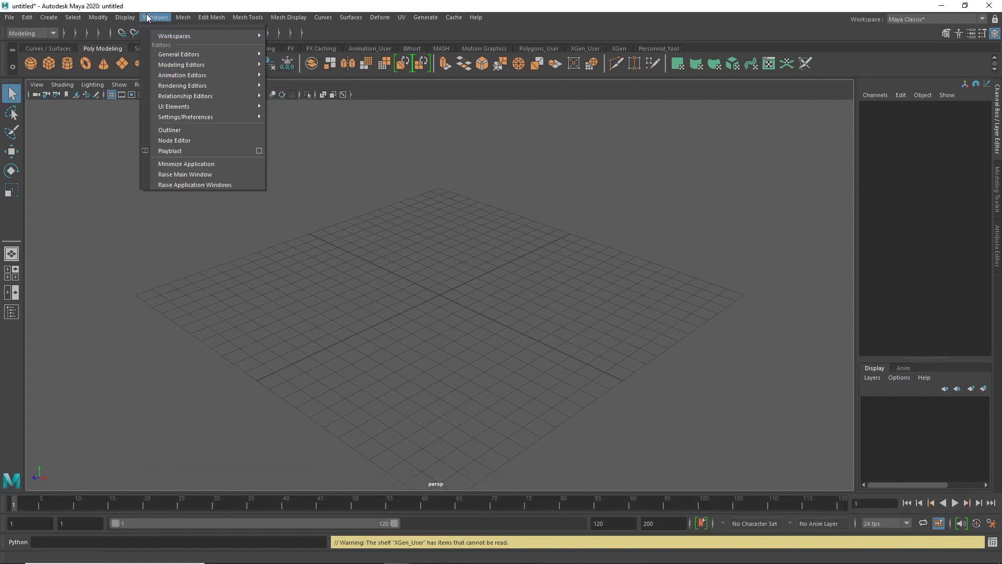
{"action": "mouse_move", "coordinate": [174, 106]}
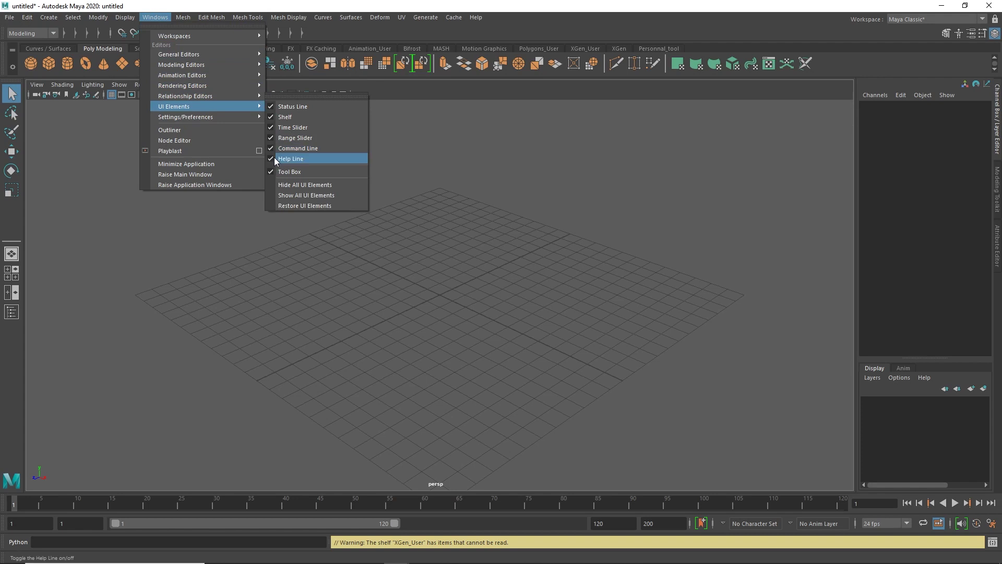
{"action": "left_click", "coordinate": [270, 128]}
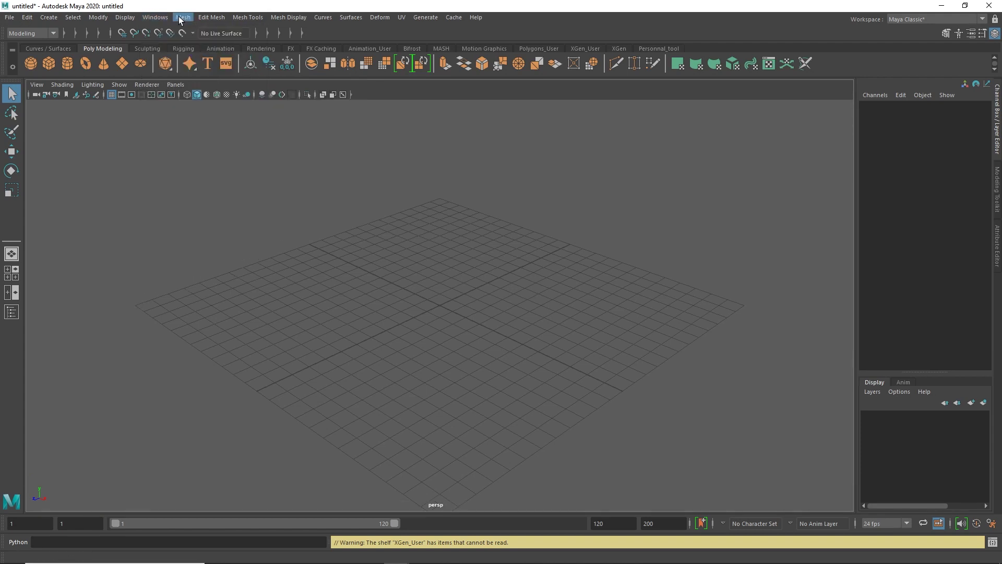
{"action": "left_click", "coordinate": [155, 18]}
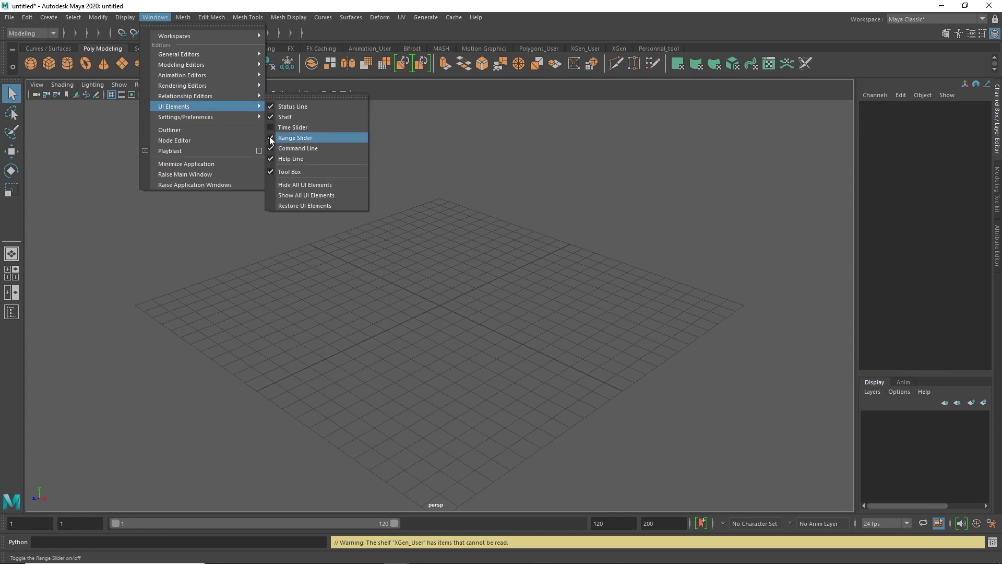
{"action": "left_click", "coordinate": [270, 139]}
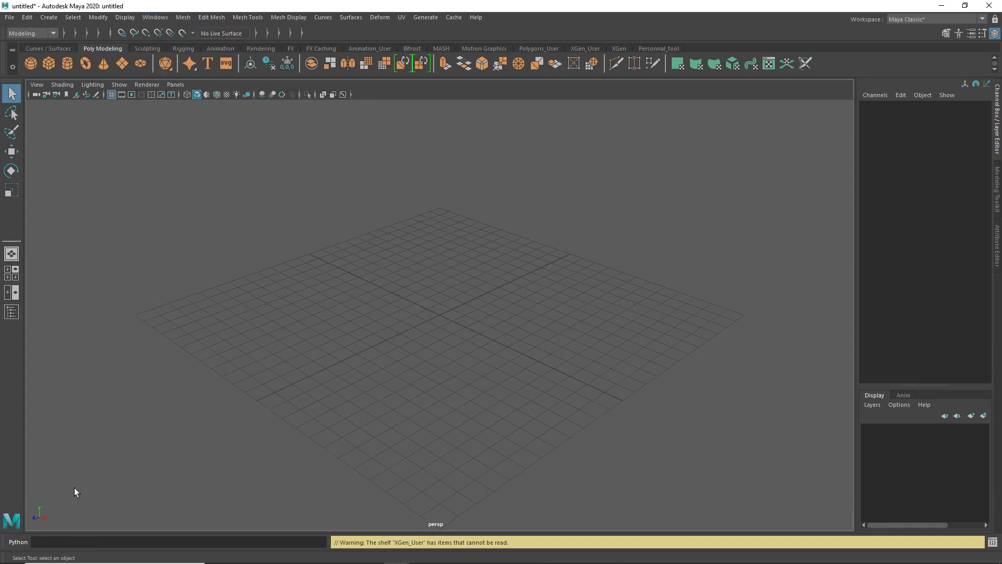
Step: Show the Time Slider and Range Slider again
{"action": "left_click", "coordinate": [156, 17]}
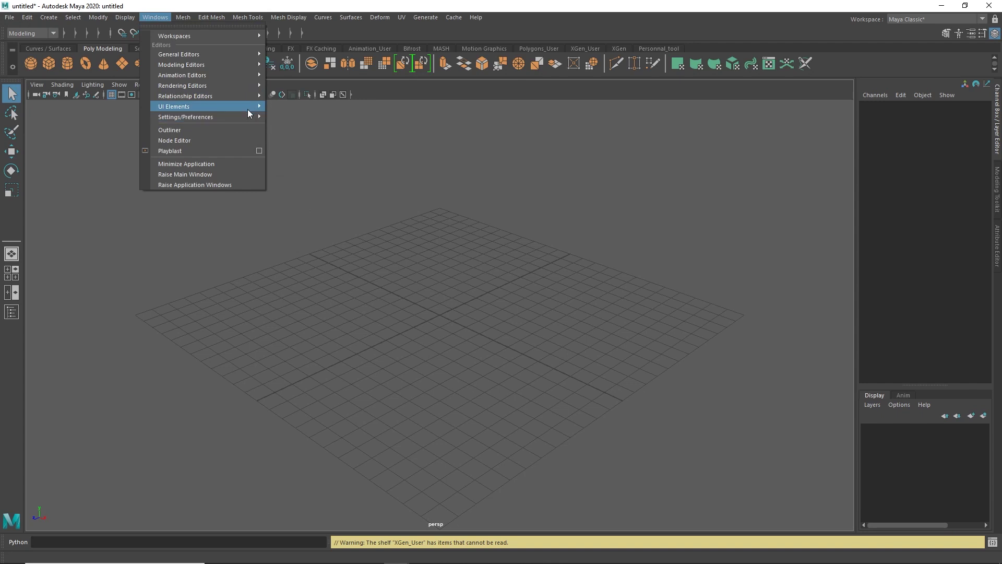
{"action": "left_click", "coordinate": [295, 128]}
{"action": "mouse_move", "coordinate": [174, 107]}
{"action": "left_click", "coordinate": [156, 17]}
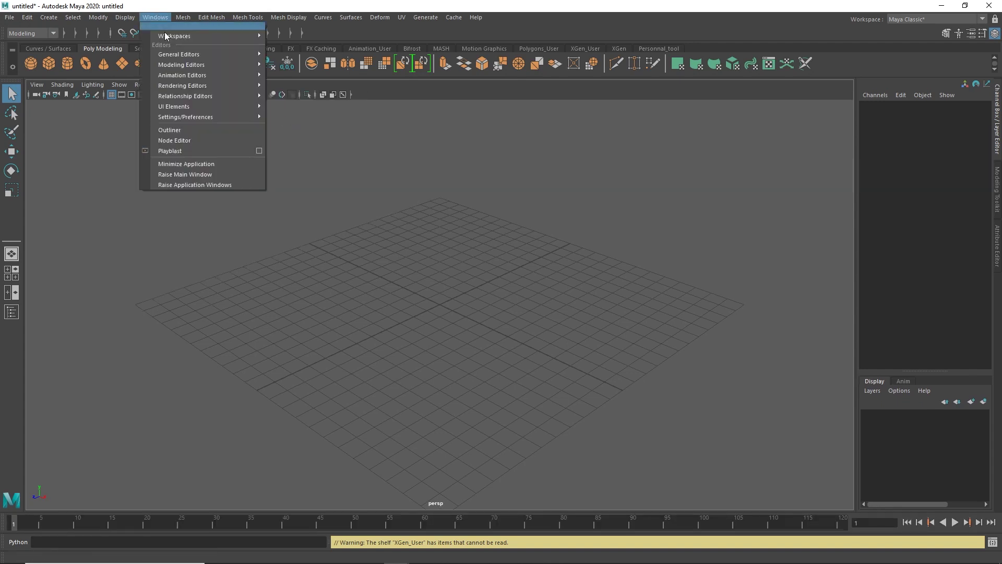
{"action": "left_click", "coordinate": [289, 139]}
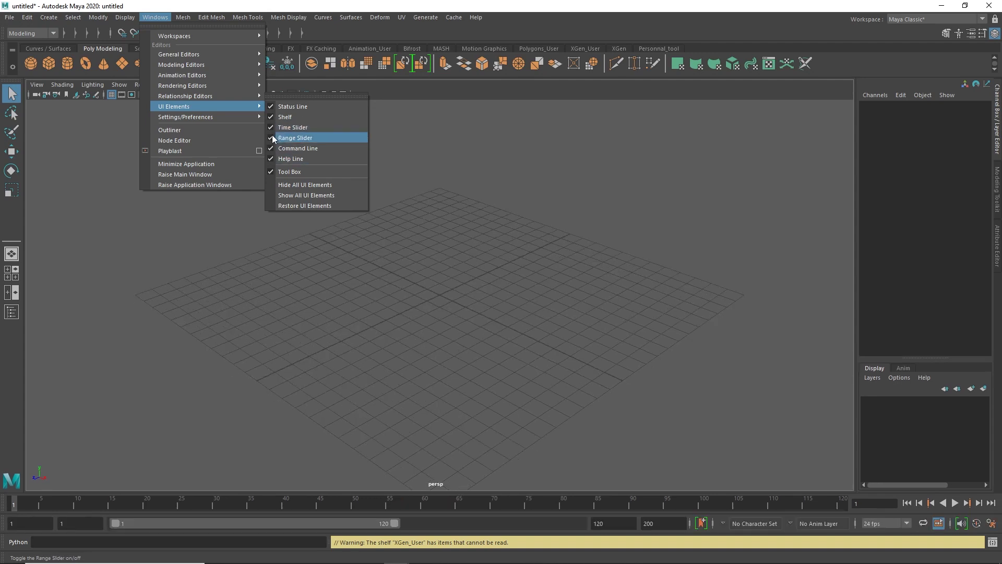
{"action": "left_click", "coordinate": [272, 139]}
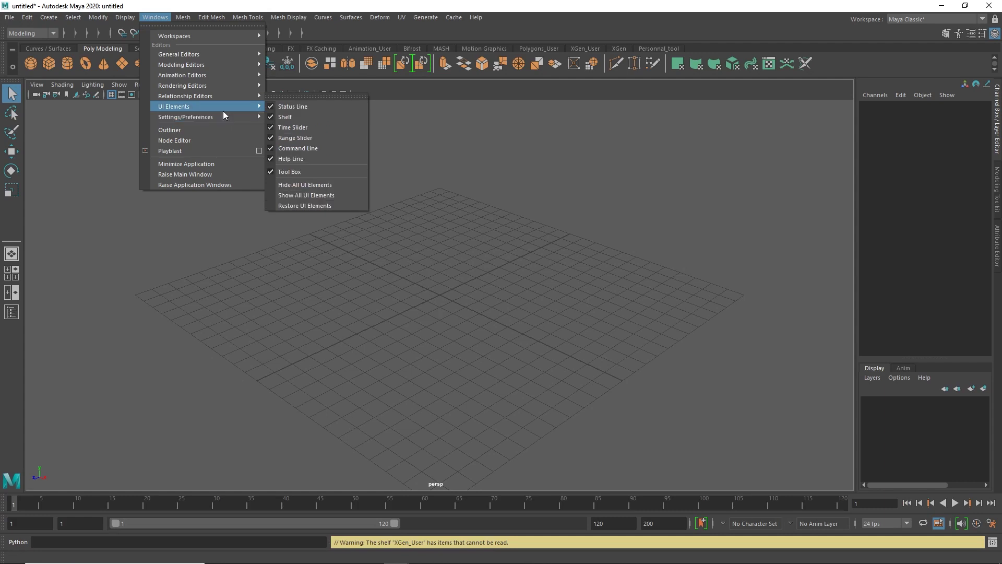
{"action": "mouse_move", "coordinate": [185, 117]}
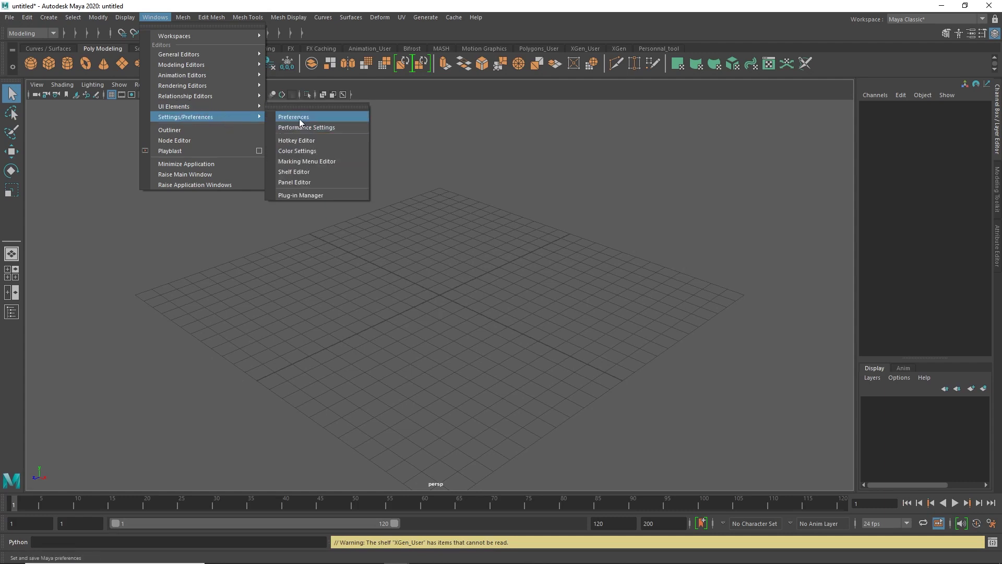
Step: Browse the UI Elements page in Preferences, close it, and return to the Poly Modeling shelf
{"action": "left_click", "coordinate": [299, 118]}
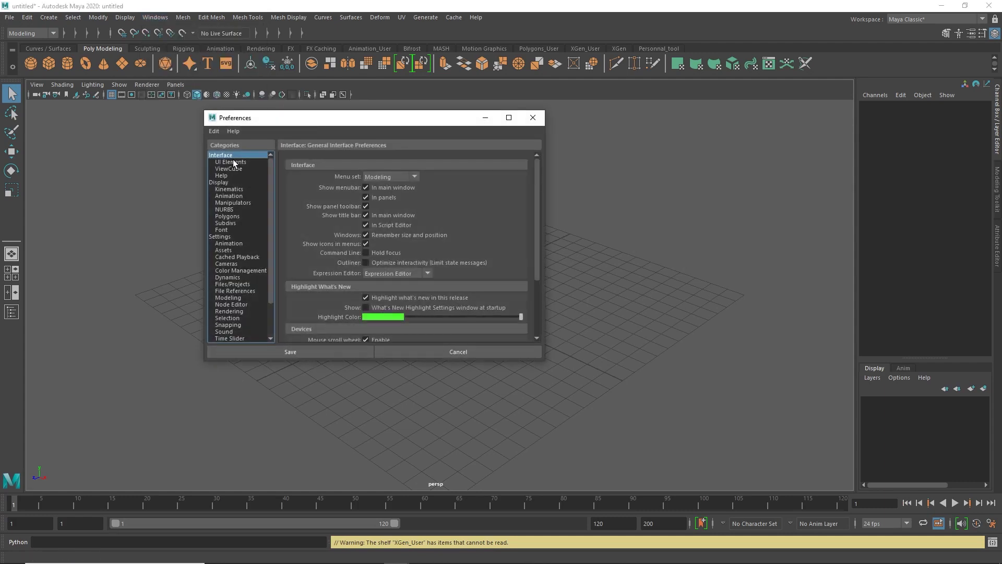
{"action": "left_click", "coordinate": [234, 162]}
{"action": "scroll", "coordinate": [406, 205], "scroll_direction": "down", "scroll_amount": 2}
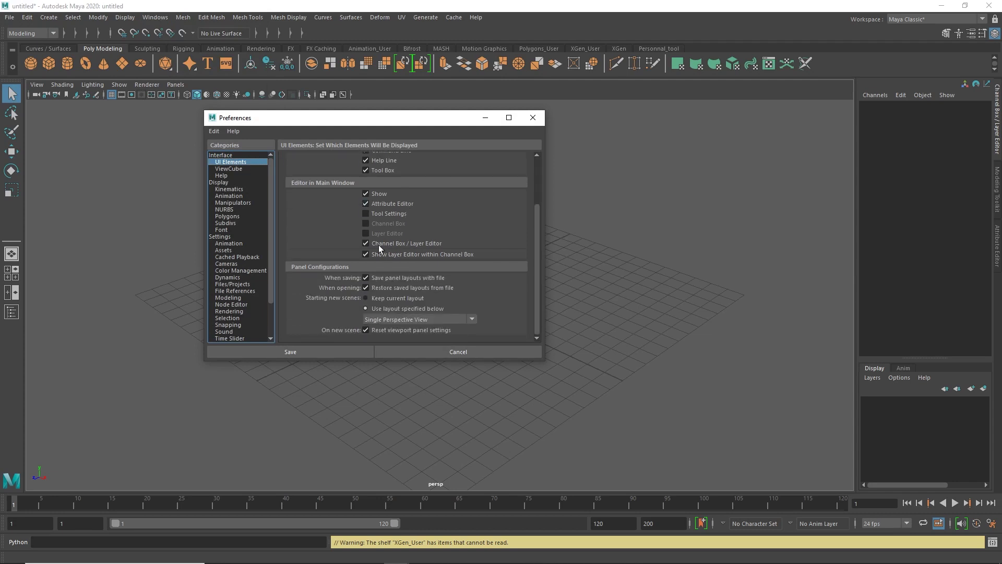
{"action": "scroll", "coordinate": [378, 245], "scroll_direction": "up", "scroll_amount": 2}
{"action": "scroll", "coordinate": [356, 334], "scroll_direction": "down", "scroll_amount": 2}
{"action": "left_click", "coordinate": [449, 350]}
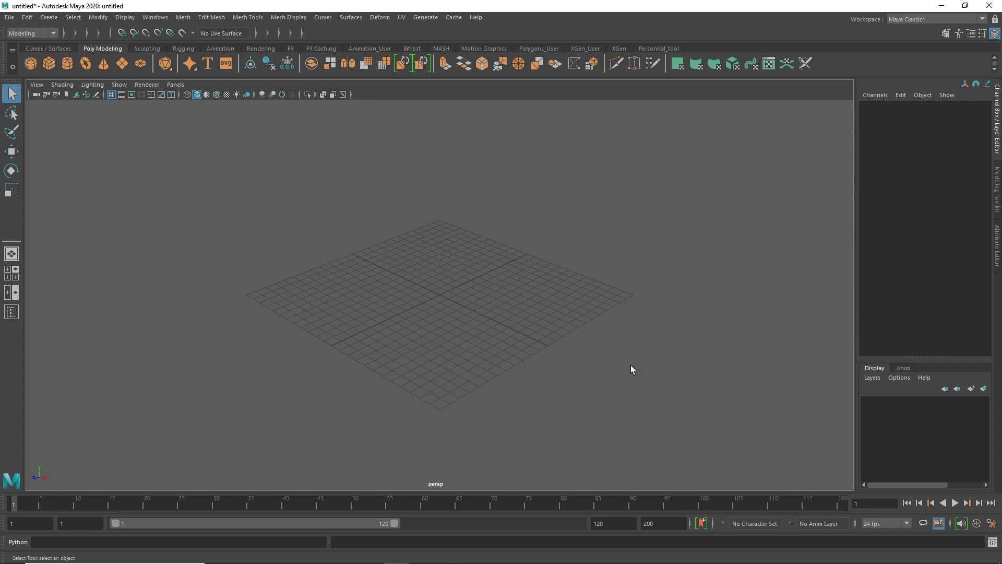
{"action": "left_click", "coordinate": [53, 49]}
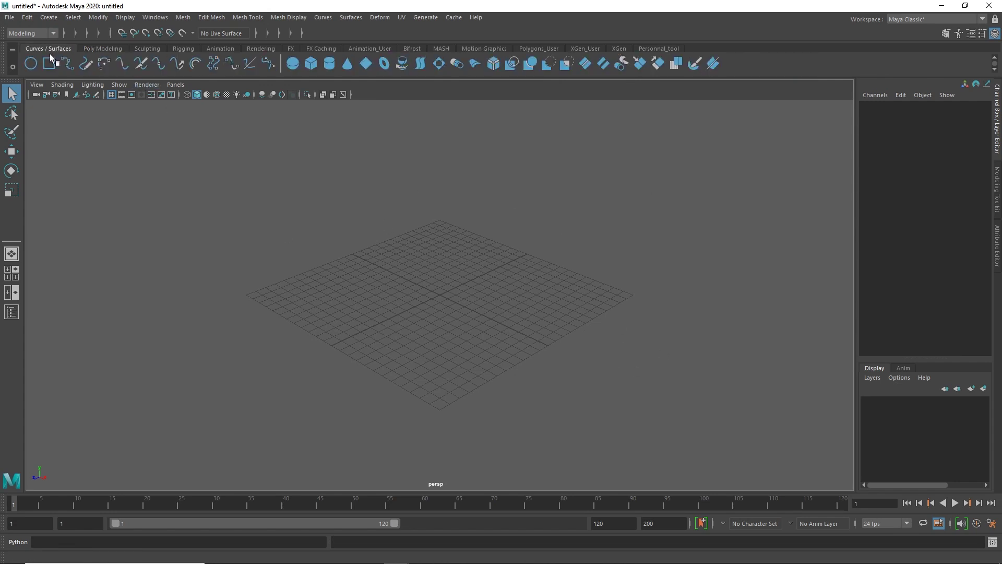
{"action": "left_click", "coordinate": [93, 48]}
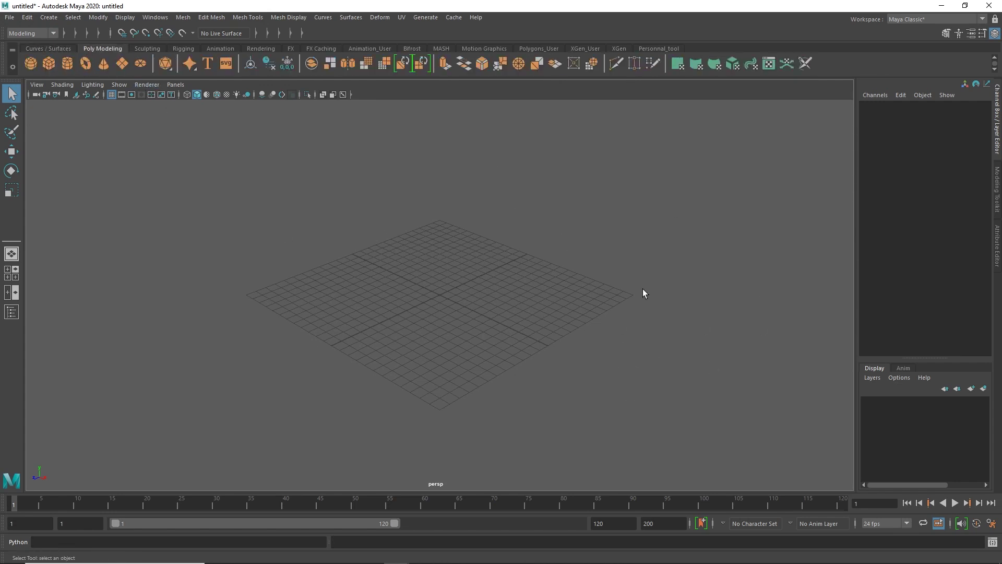
{"action": "scroll", "coordinate": [440, 293], "scroll_direction": "up", "scroll_amount": 3}
{"action": "scroll", "coordinate": [478, 308], "scroll_direction": "down", "scroll_amount": 2}
{"action": "mouse_move", "coordinate": [425, 316]}
{"action": "left_mouse_down", "text": "alt"}
{"action": "mouse_move", "coordinate": [487, 312]}
{"action": "mouse_move", "coordinate": [413, 300]}
{"action": "mouse_move", "coordinate": [403, 329]}
{"action": "mouse_move", "coordinate": [410, 309]}
{"action": "mouse_move", "coordinate": [468, 326]}
{"action": "left_mouse_up", "text": "alt"}
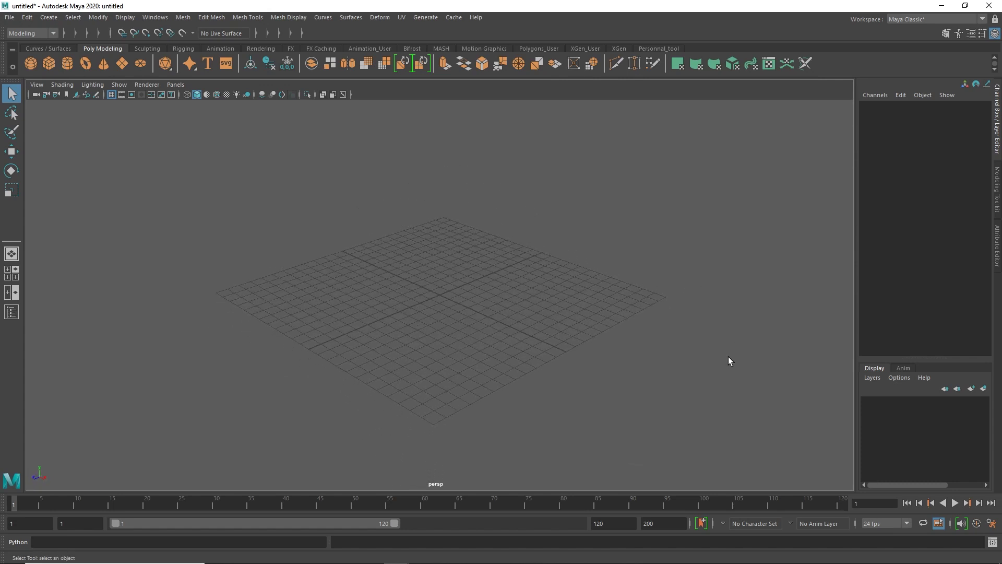